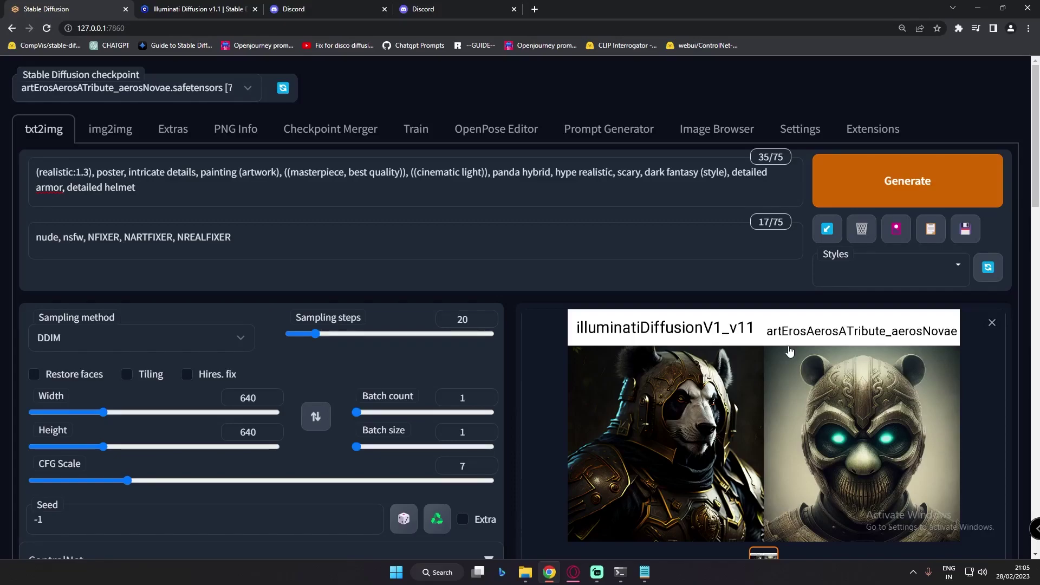
Step: Preview the panda comparison full size, then go to the Illuminati Diffusion v1.1 Civitai page
click(754, 366)
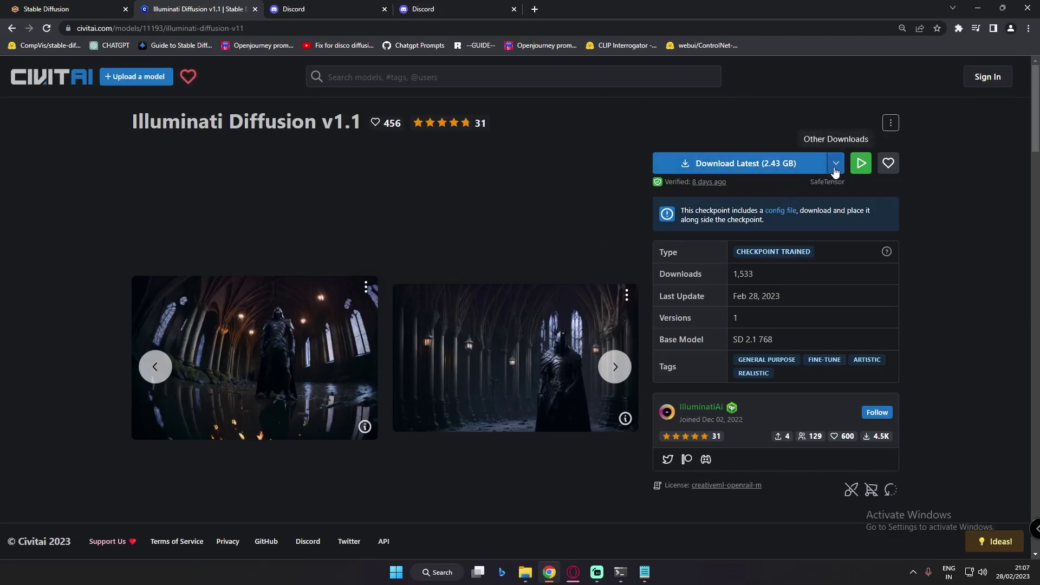
Step: Confirm the Illuminati config already sits in models/Stable-diffusion, cancel saving, and reshow the downloads
click(835, 167)
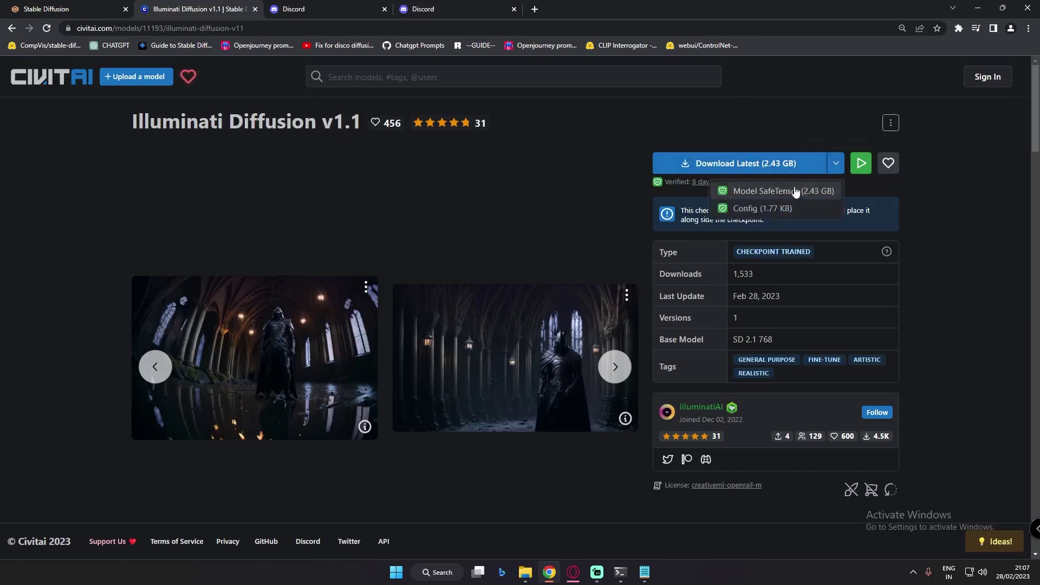
click(769, 209)
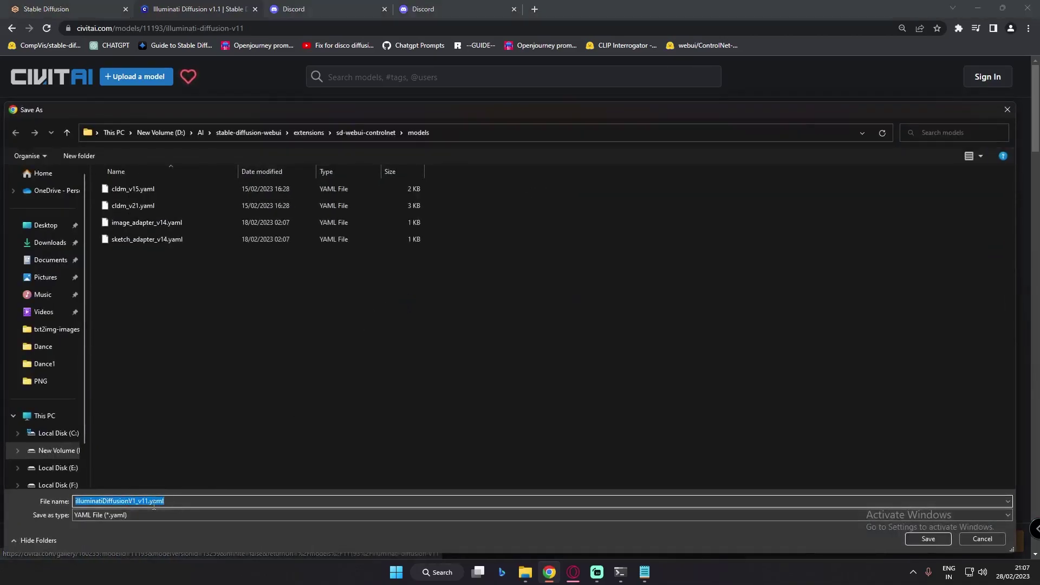
click(250, 133)
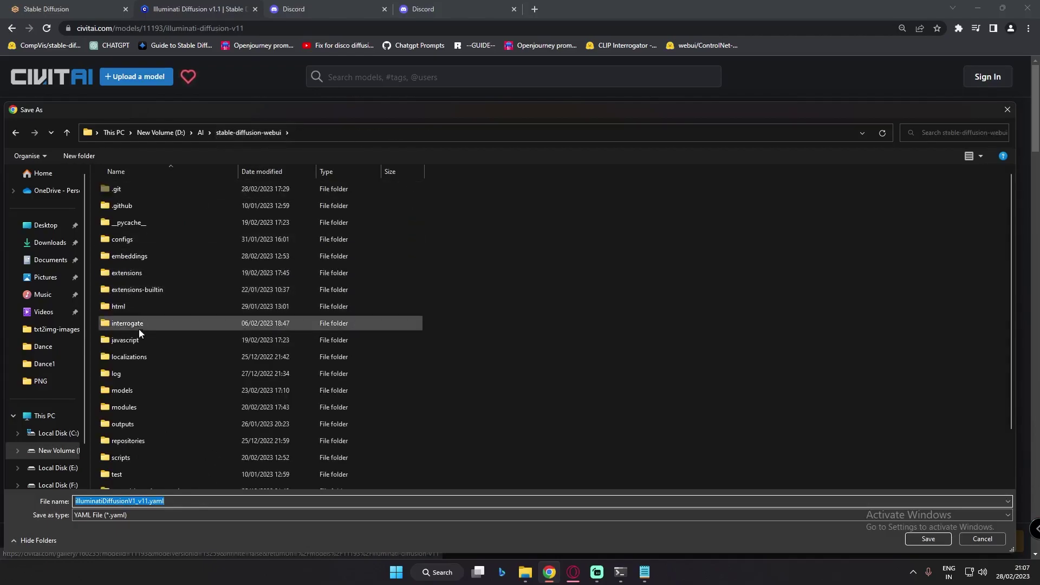
scroll(142, 394, down, 1)
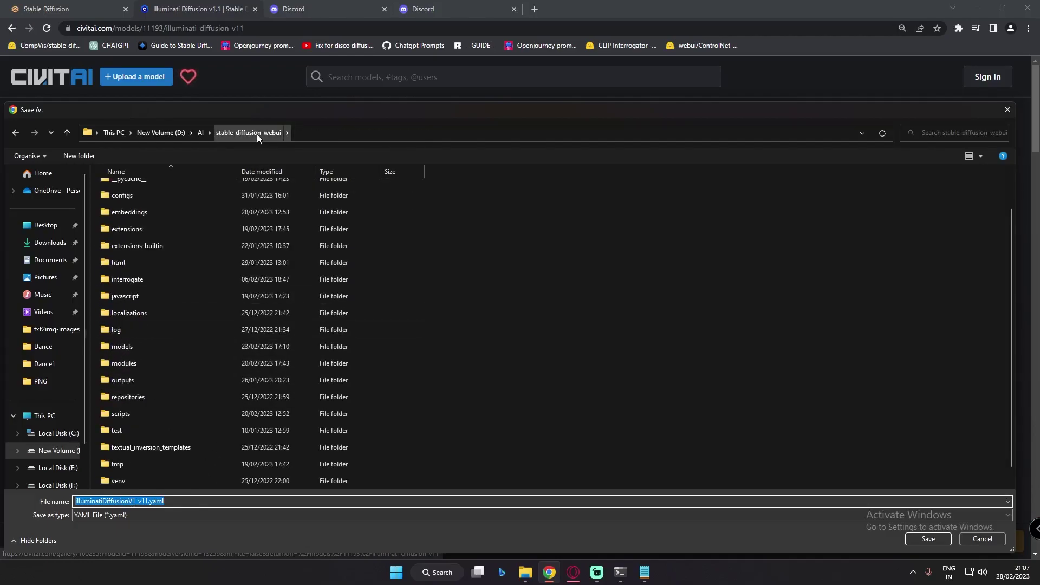
double_click(125, 349)
double_click(202, 320)
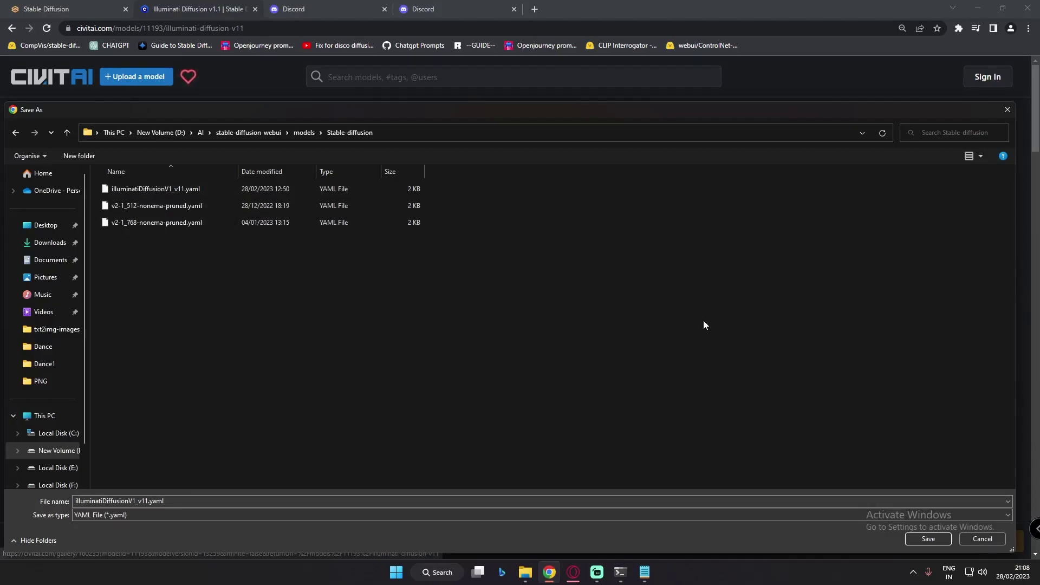
key(Escape)
click(836, 163)
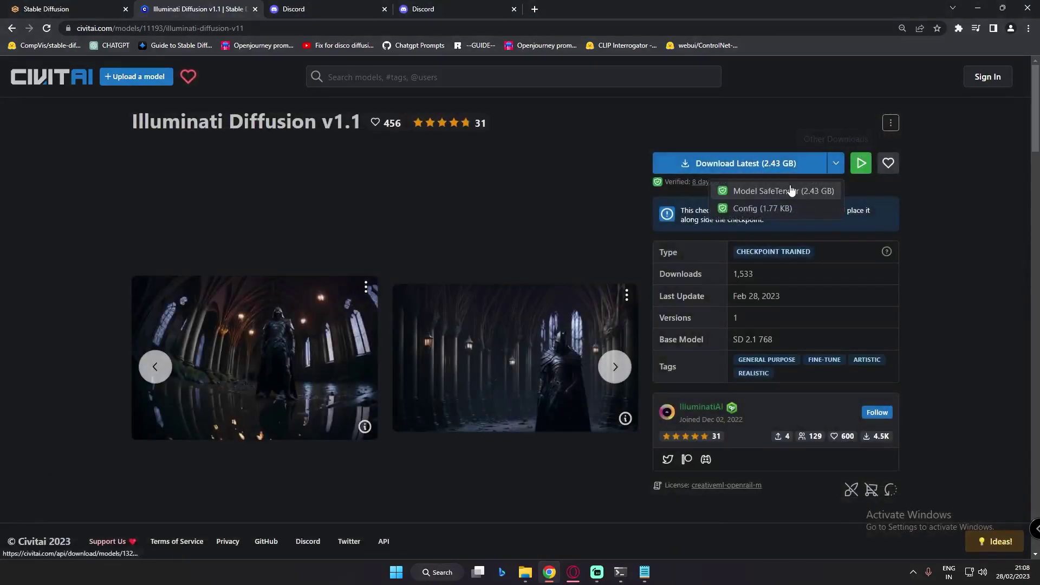
Step: Revisit the config download option, then follow the description's nfixer embedding link
click(766, 212)
click(835, 165)
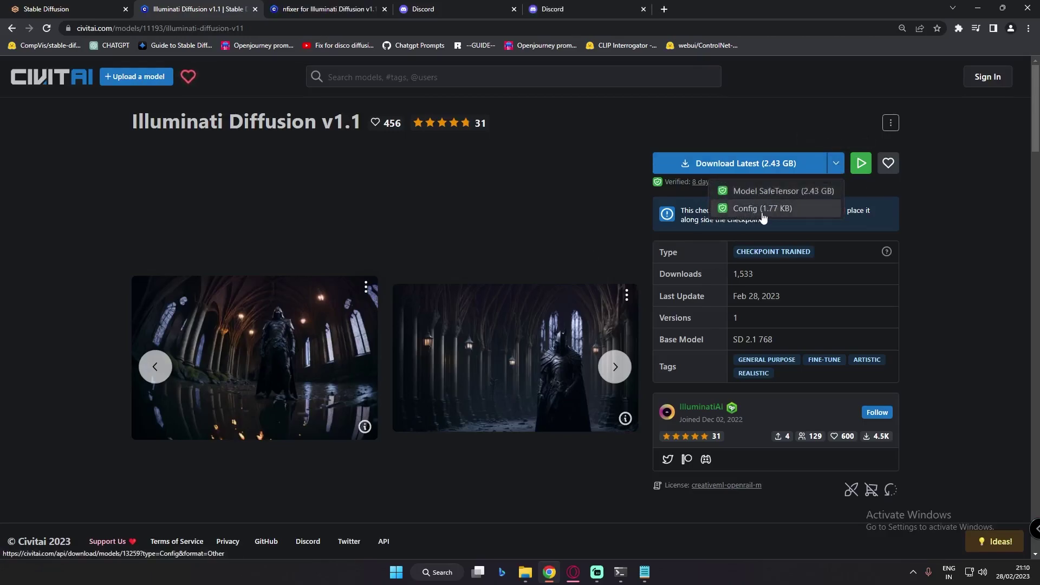
scroll(411, 483, down, 6)
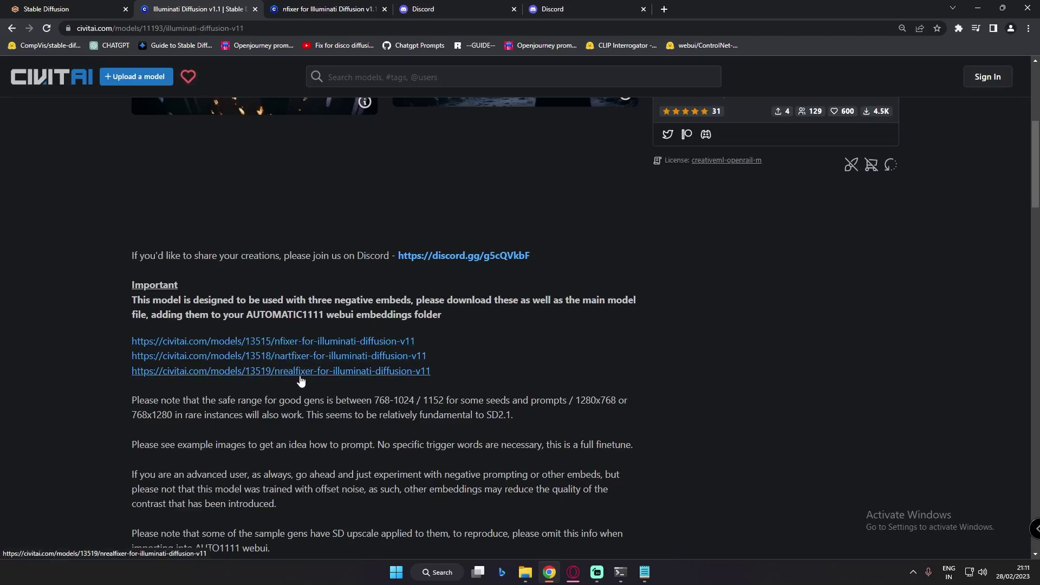
click(293, 345)
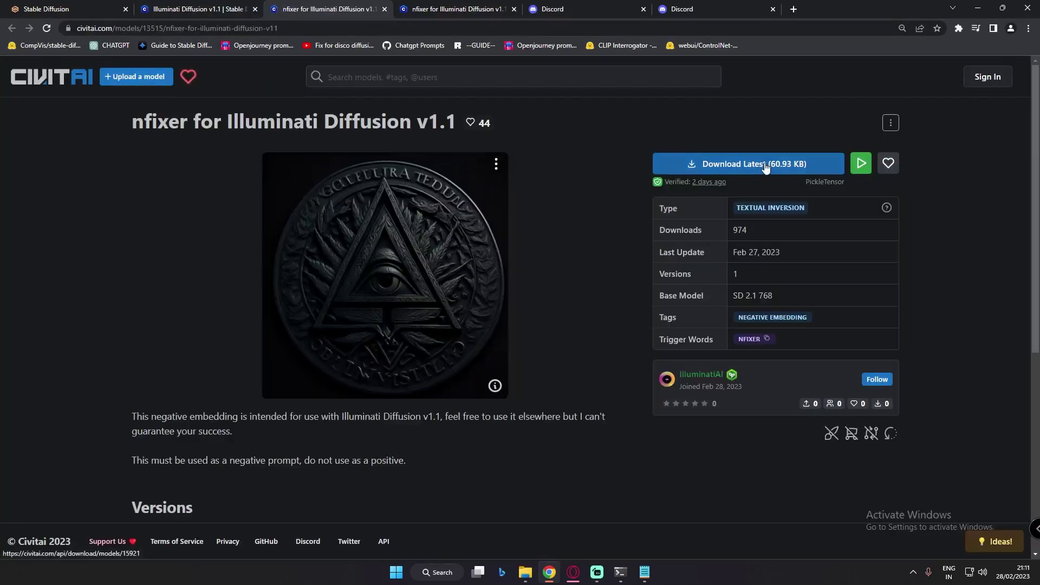
Step: Confirm nfixer.pt is already in the webui embeddings folder, cancel, and return to Illuminati Diffusion
click(738, 169)
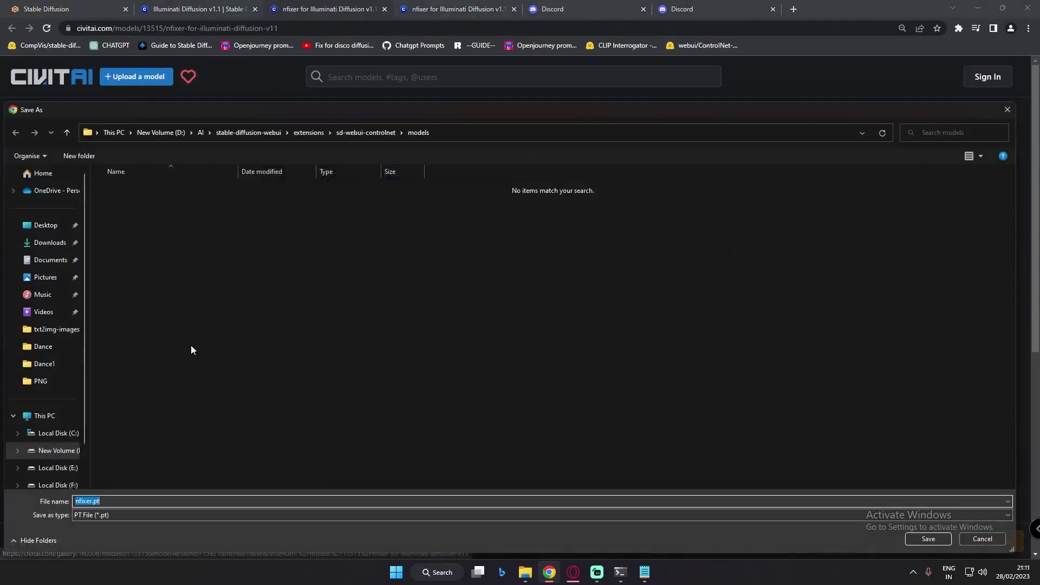
click(241, 136)
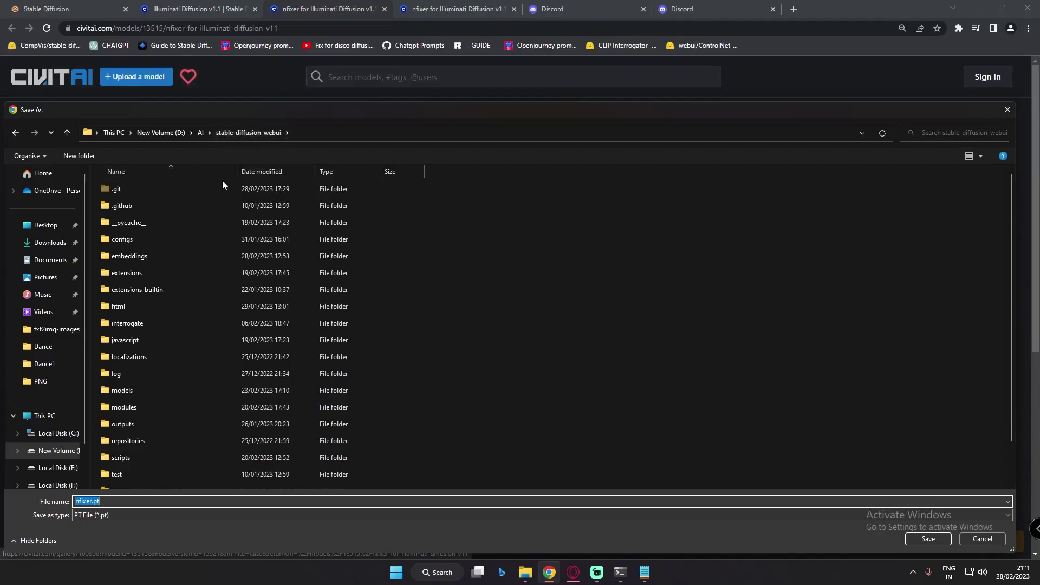
double_click(132, 257)
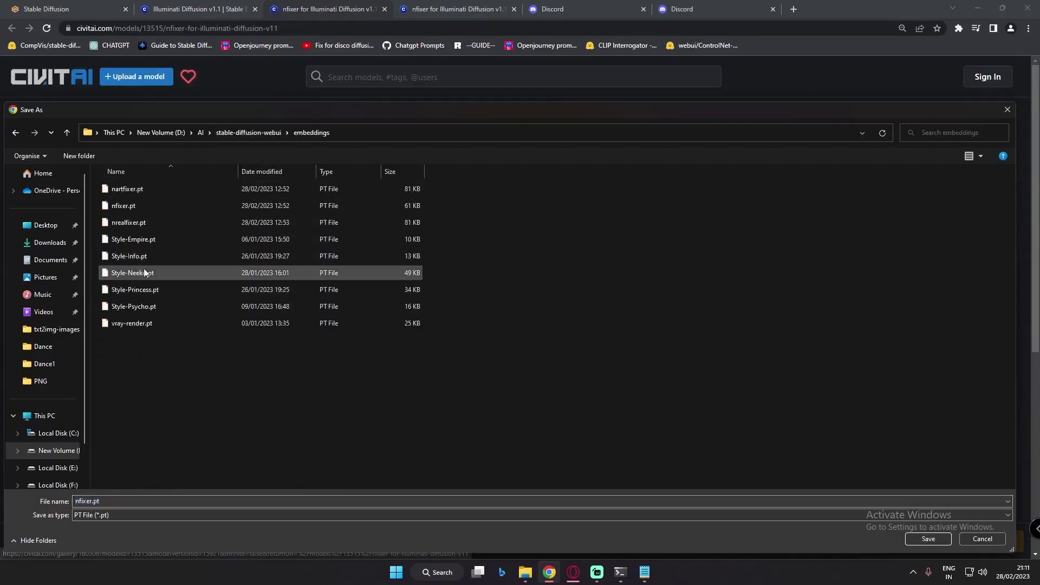
key(Escape)
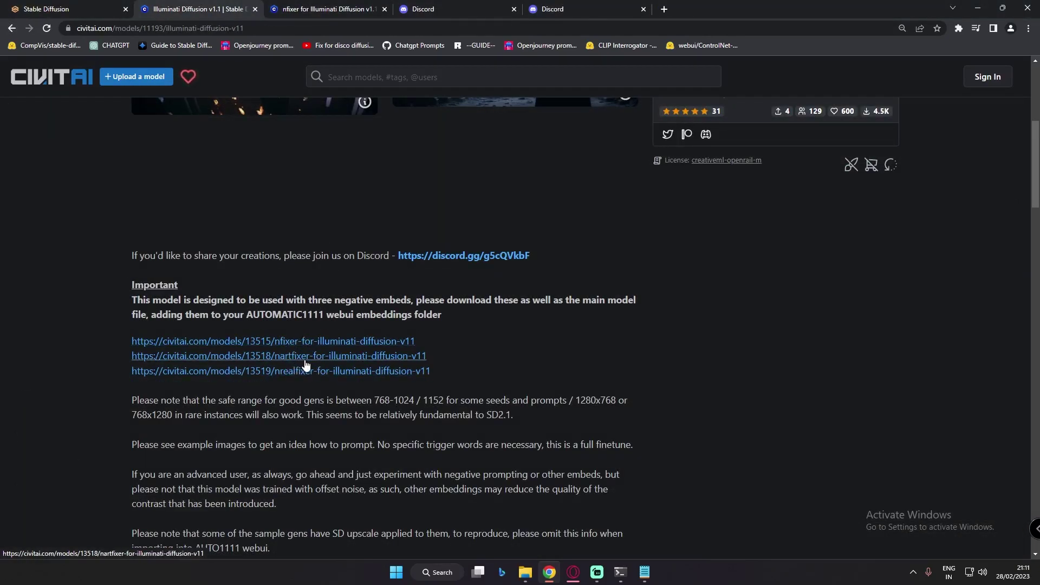
key(ctrl+Tab)
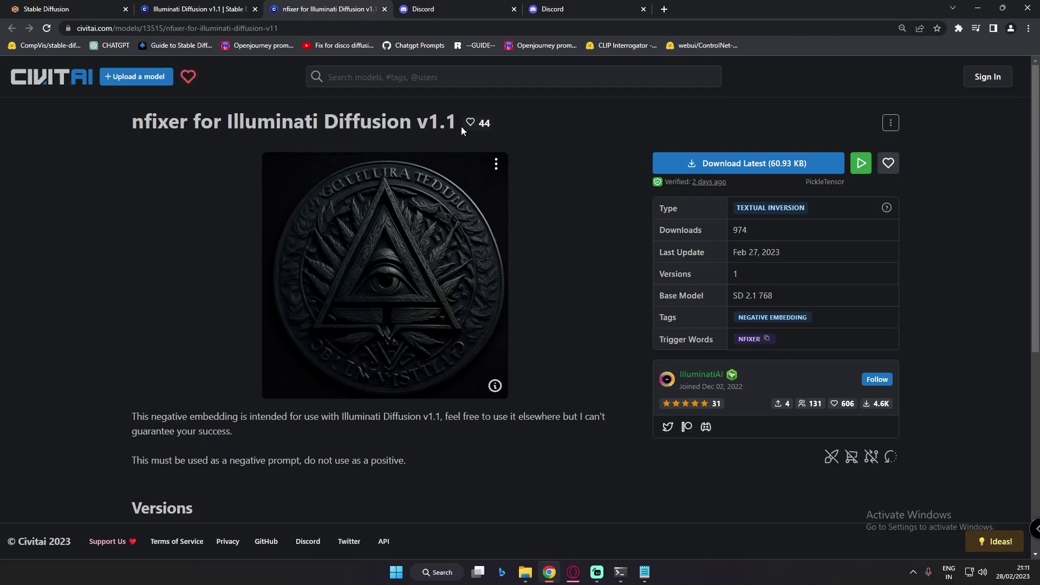
click(227, 8)
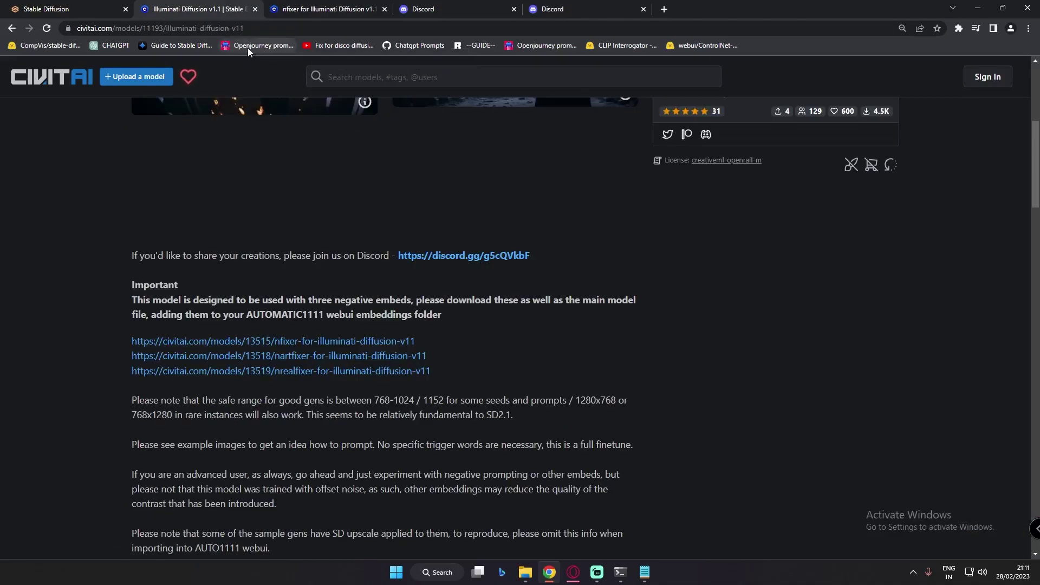
Step: In the web UI, highlight NFIXER, NARTFIXER and NREALFIXER in the negative prompt and check Used embeddings
click(35, 9)
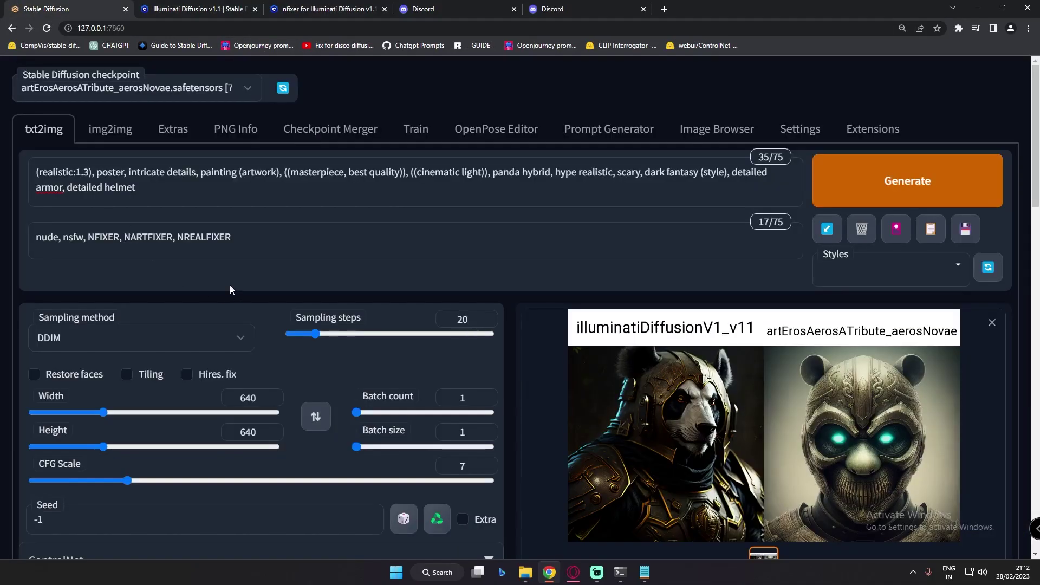
drag(88, 238, 231, 243)
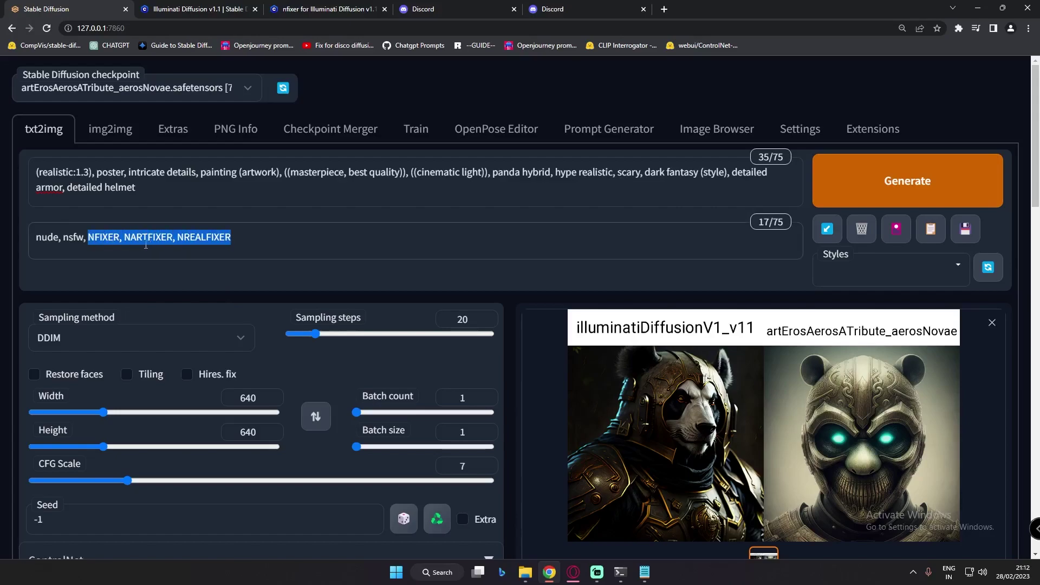
click(242, 236)
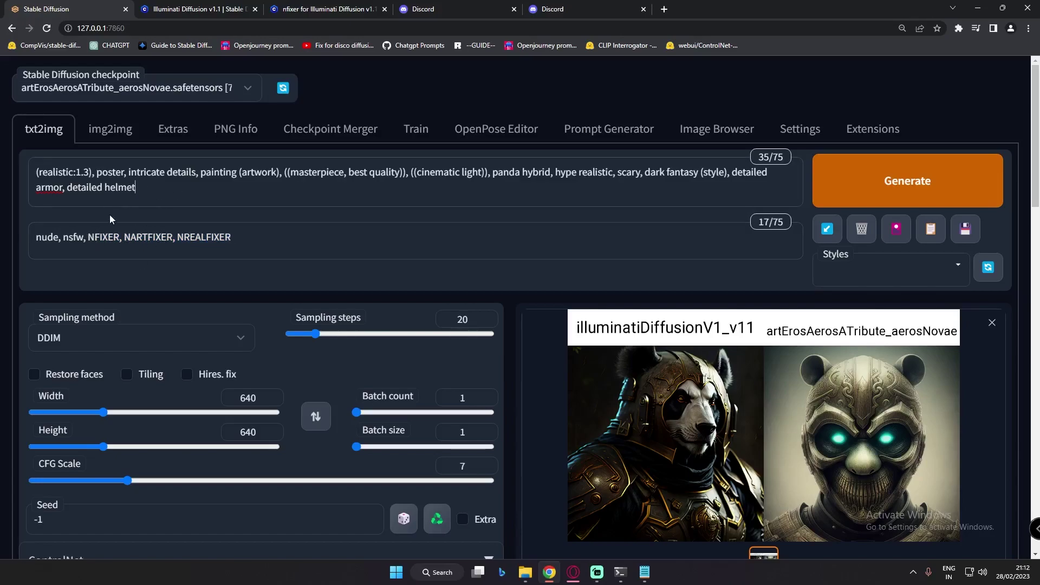
scroll(675, 440, down, 5)
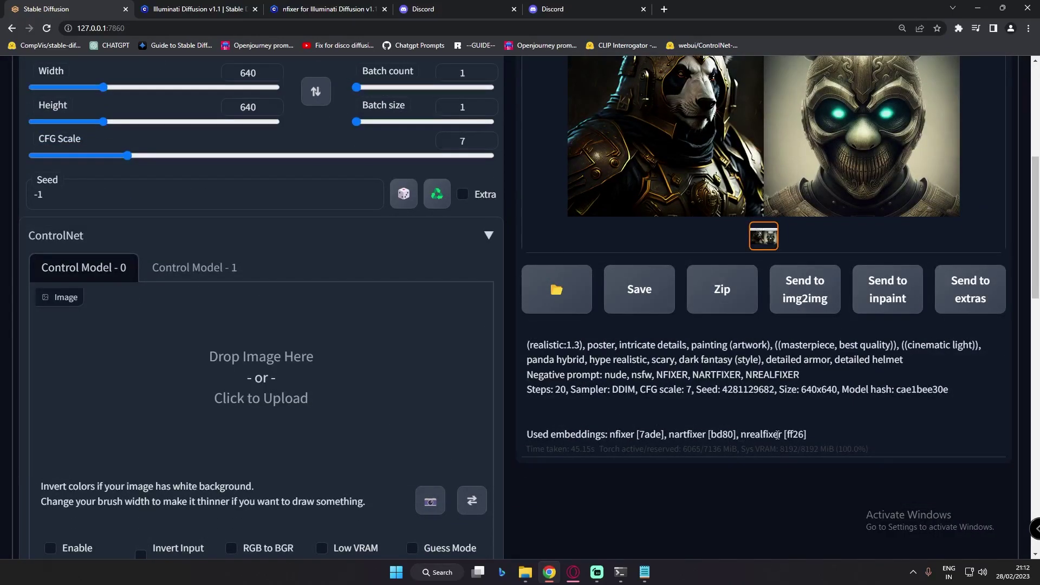
scroll(770, 435, up, 5)
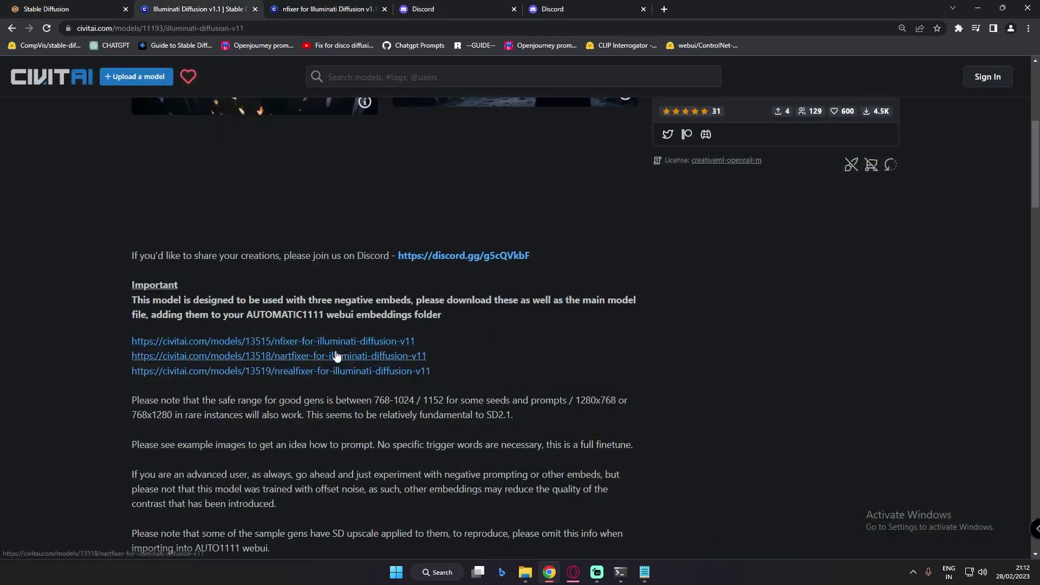
Step: Highlight the 768-1024 and 1280x768 resolution notes, then enlarge the panda comparison in the web UI
scroll(684, 352, up, 5)
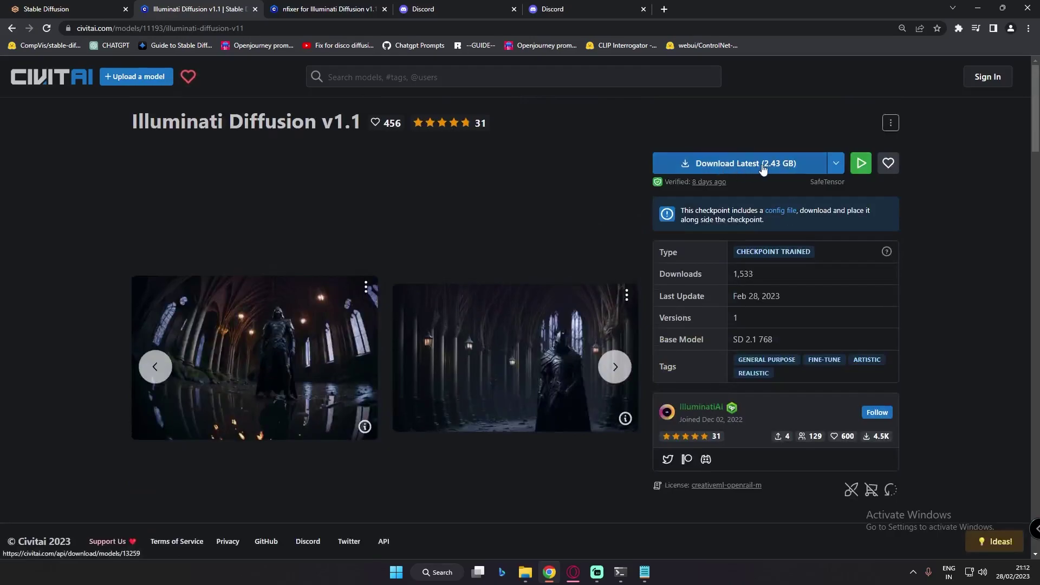
click(835, 163)
scroll(417, 325, down, 8)
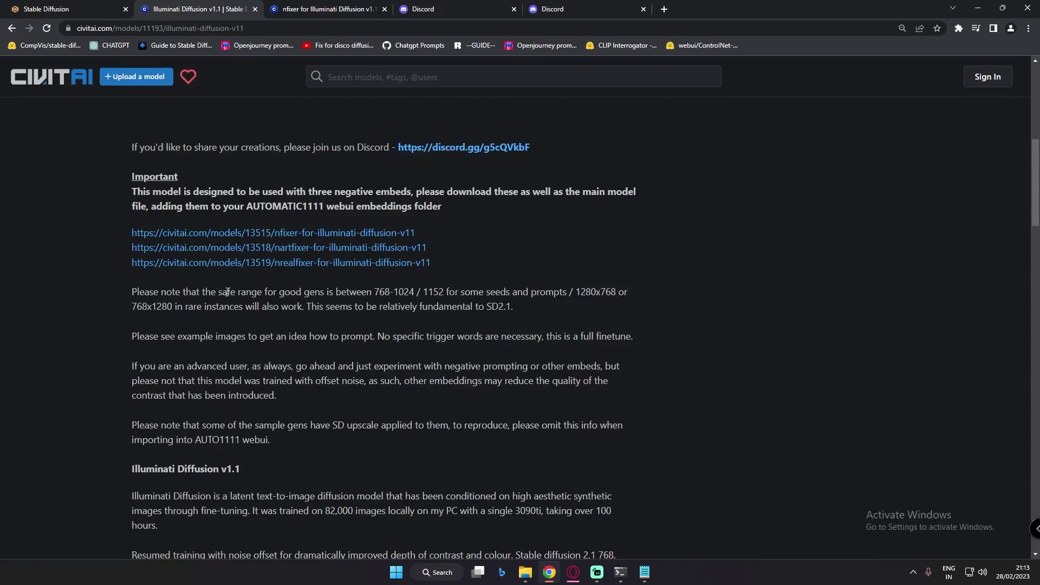
drag(375, 293, 415, 292)
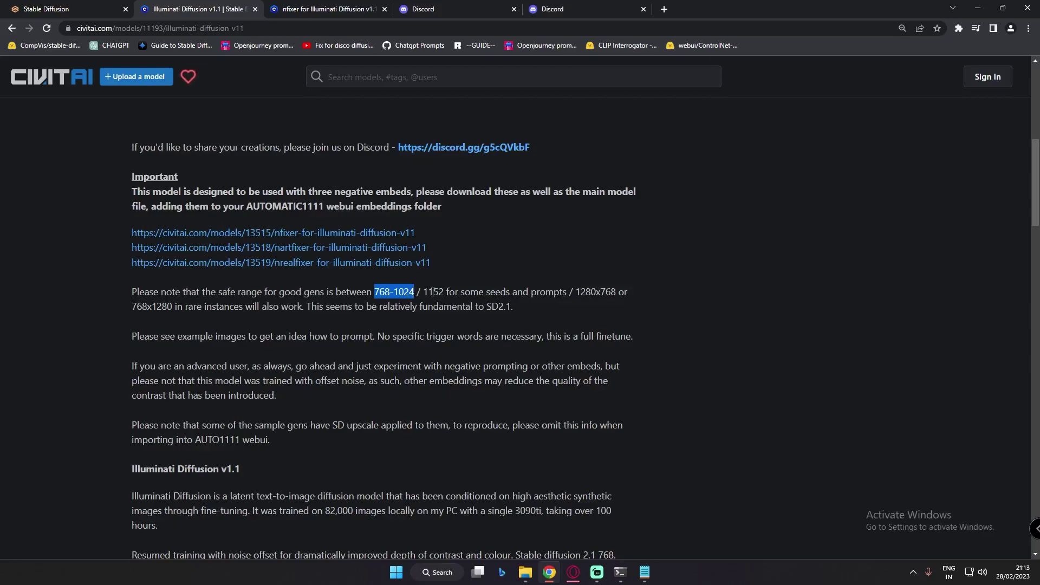
drag(576, 292, 616, 293)
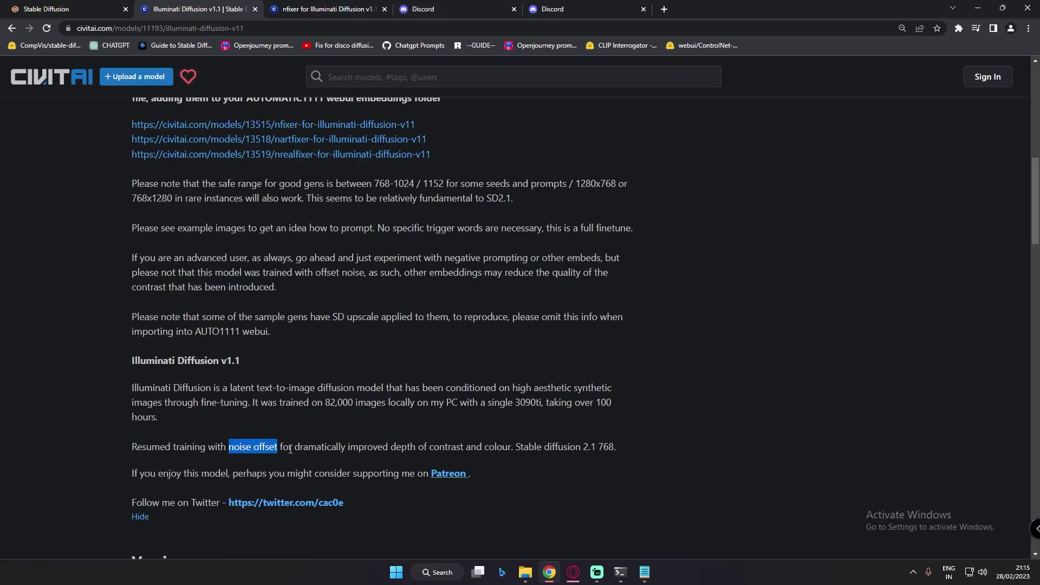
click(271, 448)
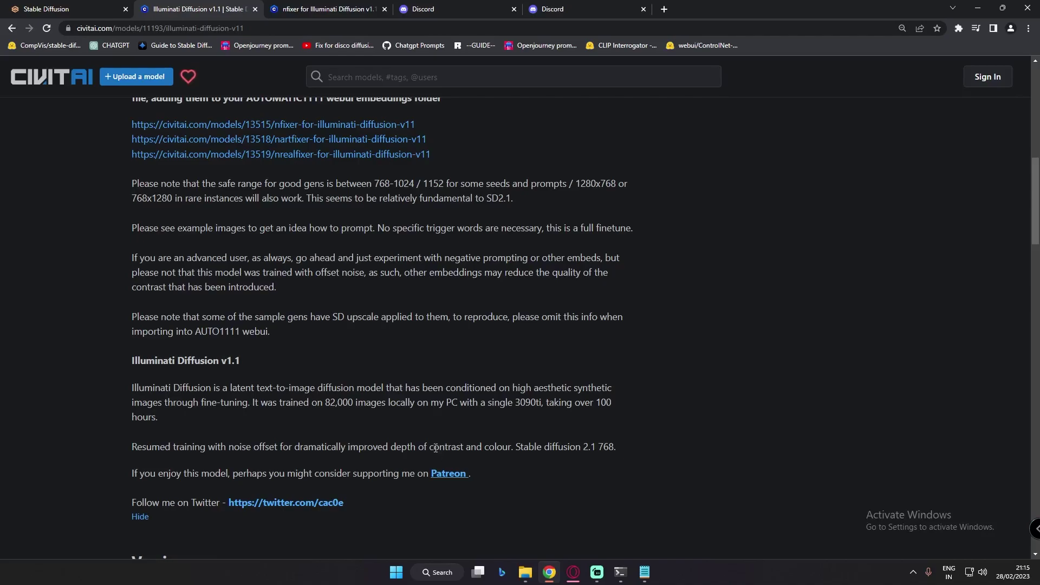
key(ctrl+1)
click(747, 423)
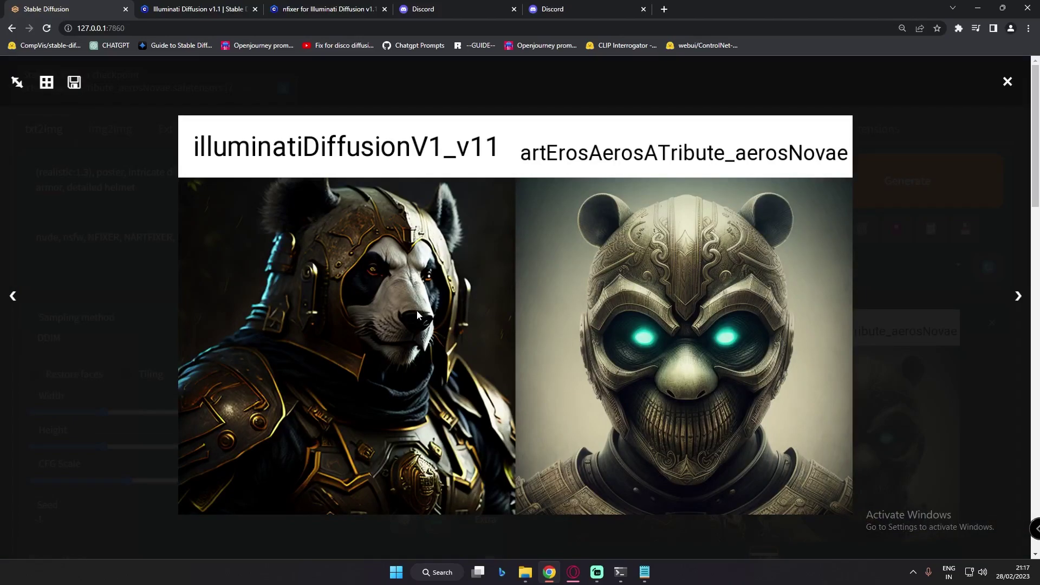
Step: Close the panda lightbox, minimize Streamlabs, then view and close the panda comparison again
click(234, 396)
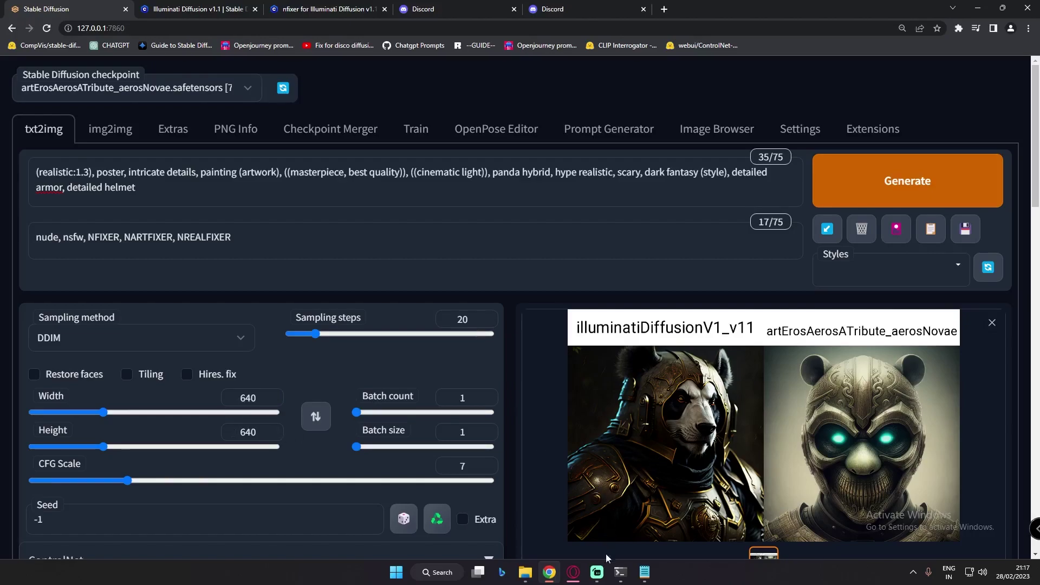
click(596, 572)
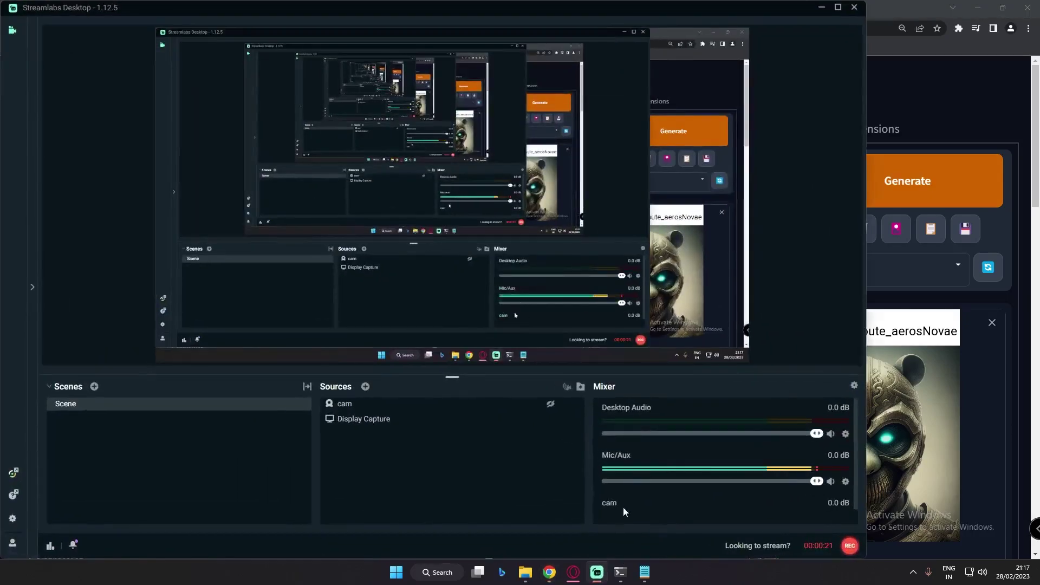
click(597, 572)
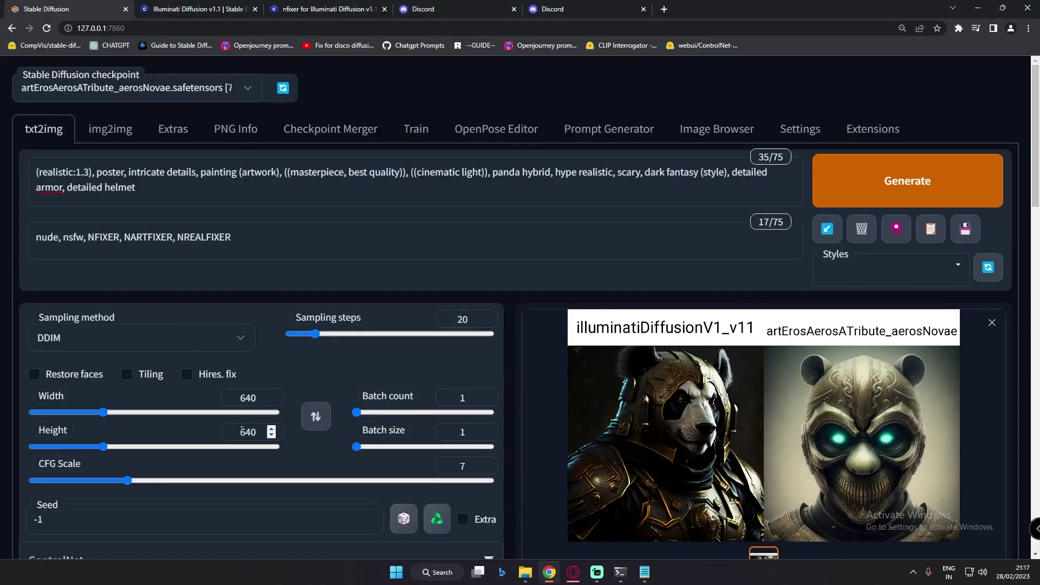
click(735, 424)
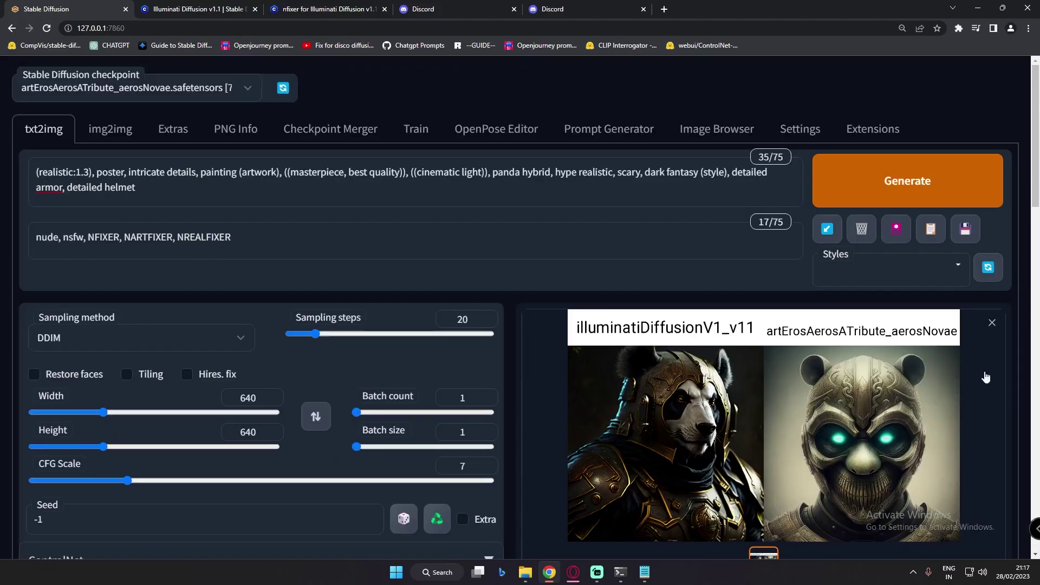
click(988, 444)
Step: Inspect the new panda comparison, then replace 'panda' with 'Eagle' in the prompt
scroll(856, 273, down, 1)
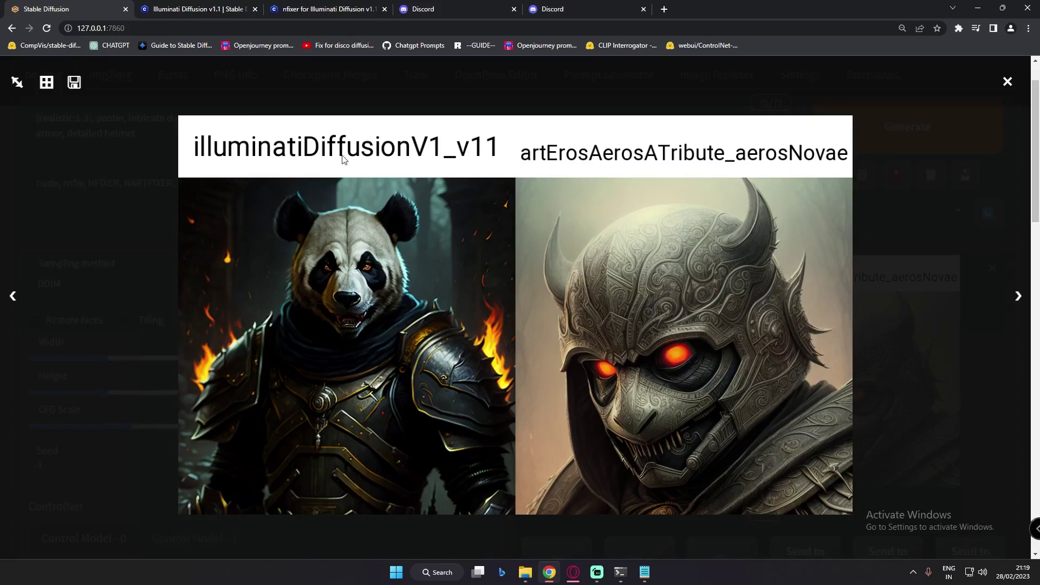
click(1016, 380)
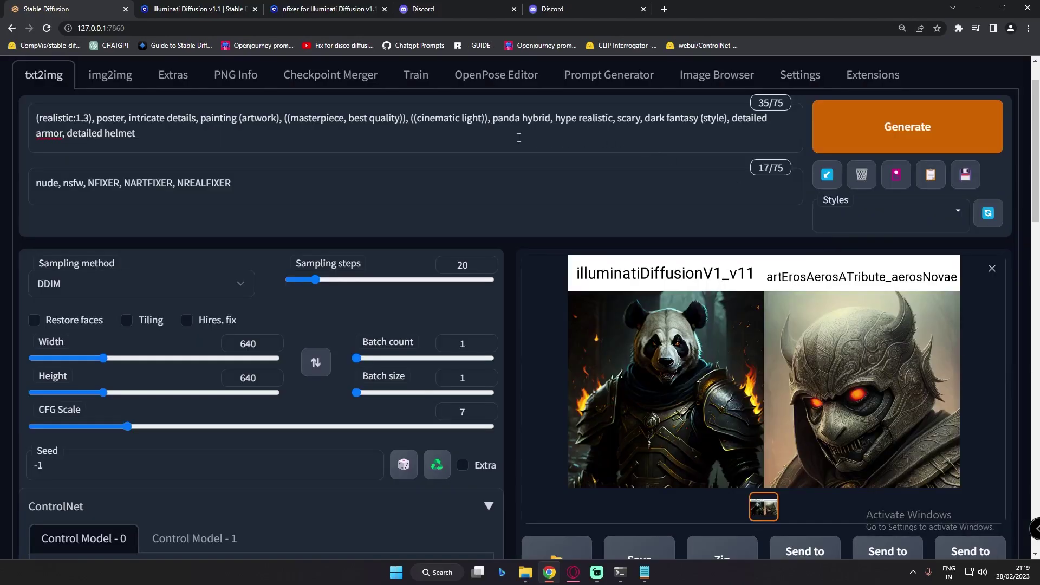
drag(521, 119, 494, 121)
text(Eagle)
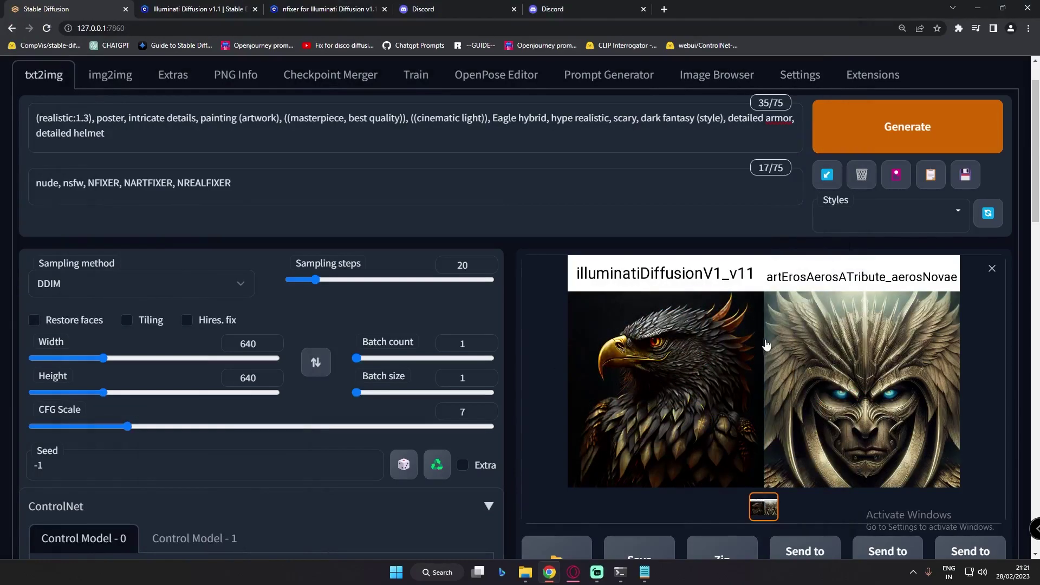
Step: View the Eagle hybrid comparison of both models full size, then close it
click(629, 326)
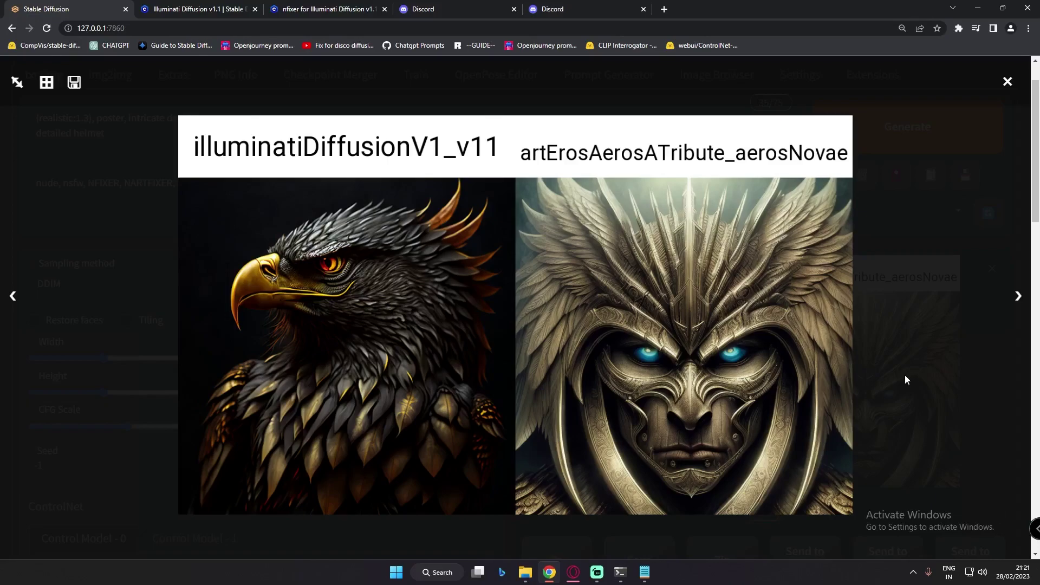
click(1001, 400)
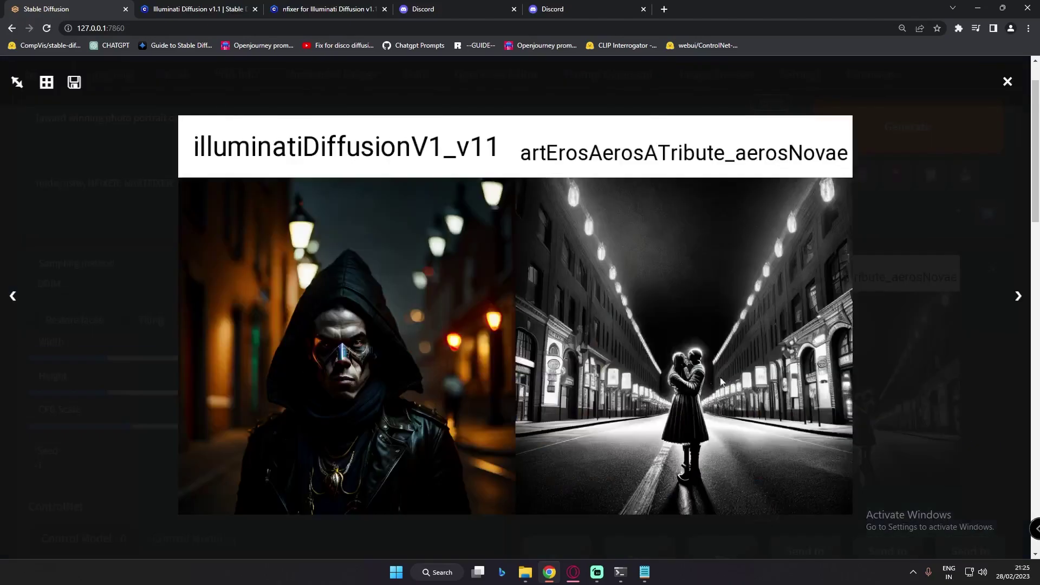
Step: Enlarge and close the Dark Gothic night-street comparison twice to inspect both models' images
click(727, 383)
click(966, 400)
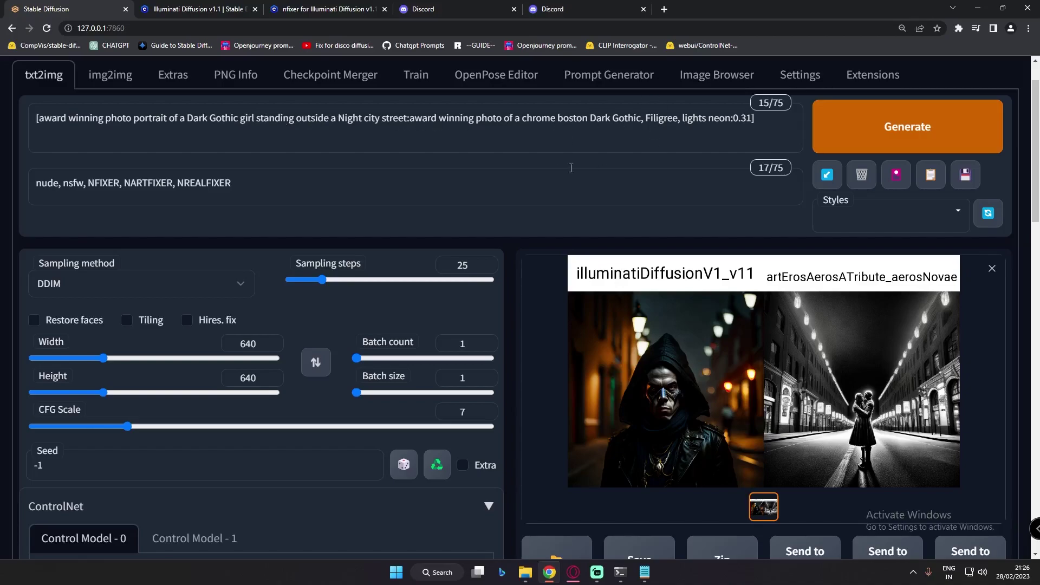
click(715, 429)
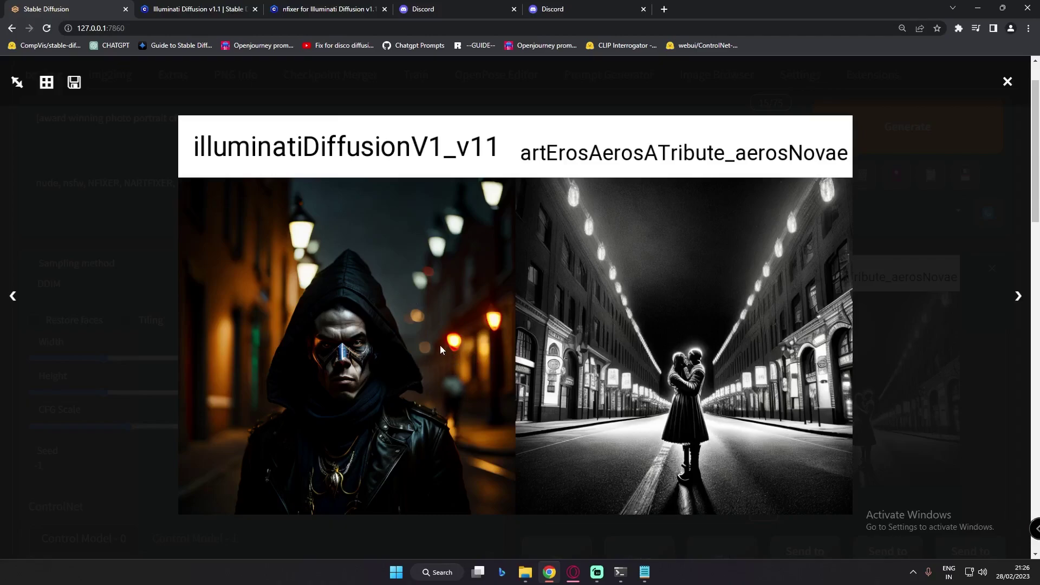
click(986, 463)
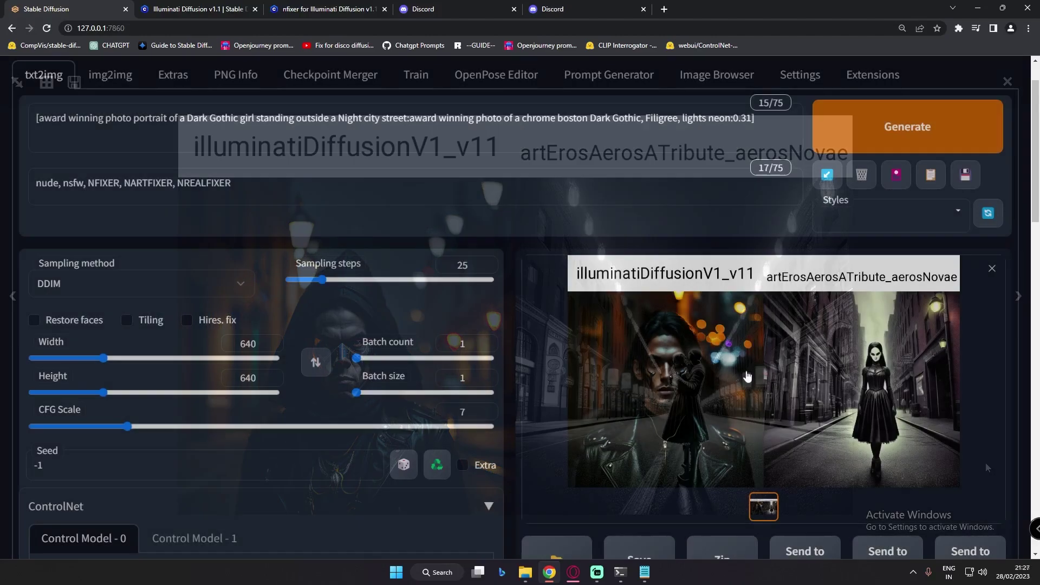
Step: Inspect the second gothic street comparison full size, then close it
click(762, 371)
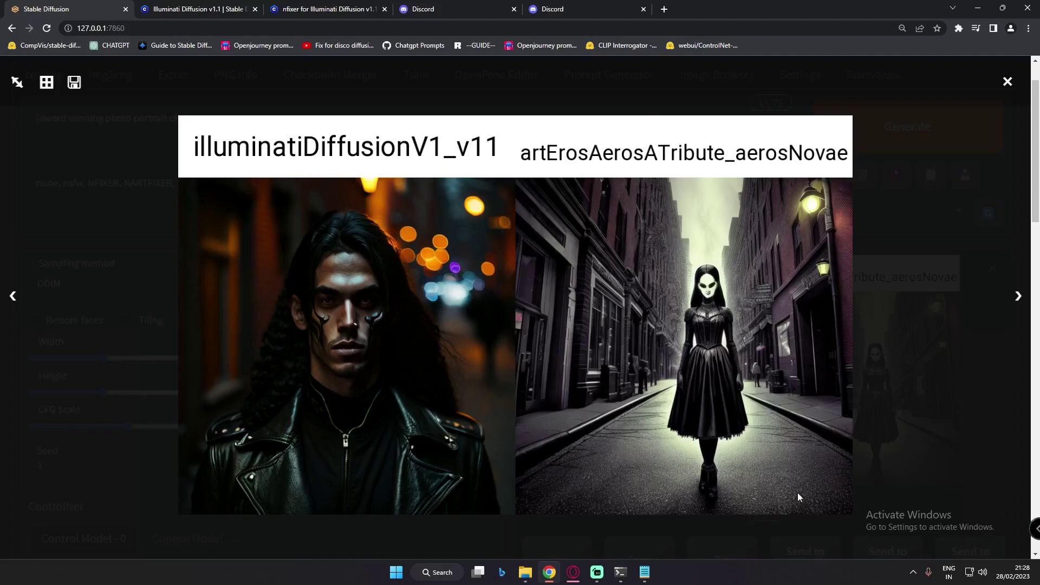
click(890, 480)
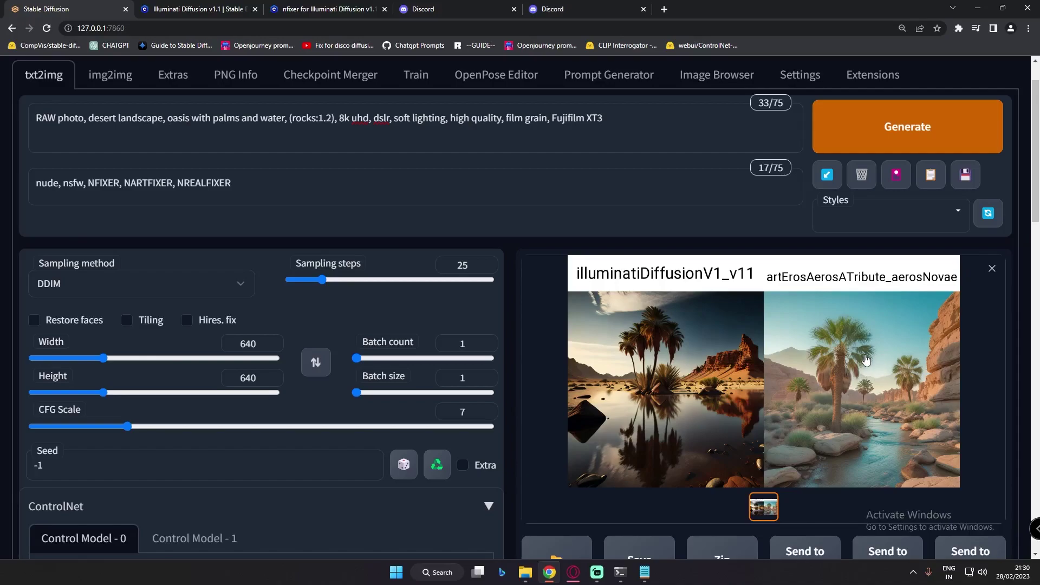
Step: Enlarge the desert oasis comparison to inspect both models' images, then close the viewer
click(772, 382)
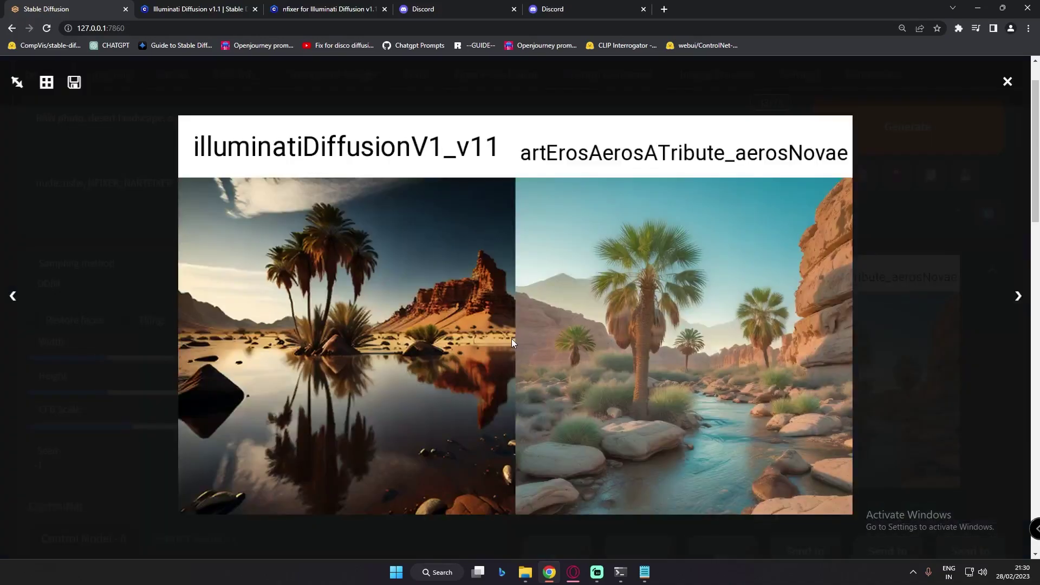
click(964, 376)
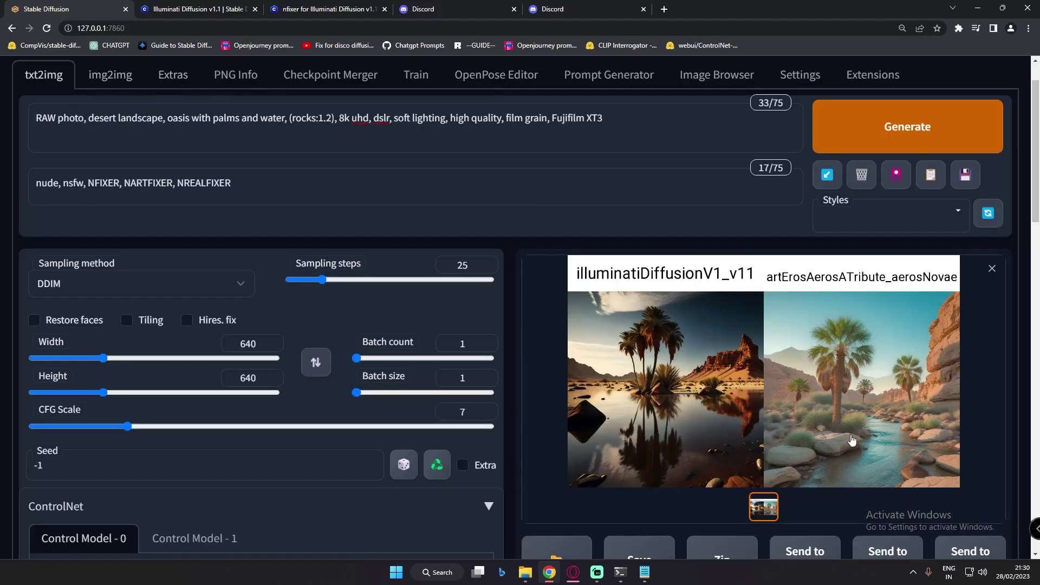
click(841, 420)
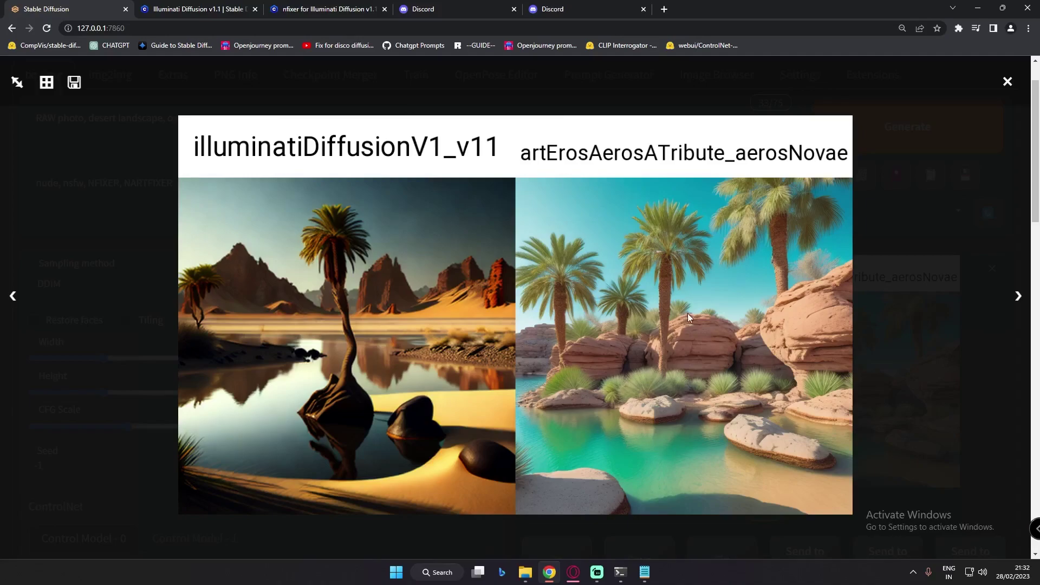
click(974, 373)
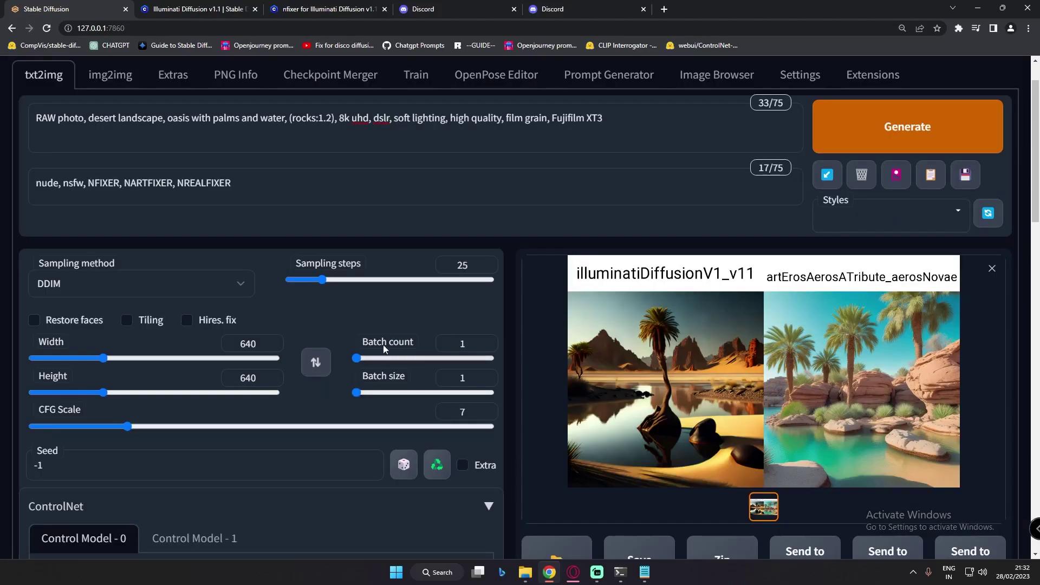
Step: Change the image size from 640×640 to width 1024 and height 768
drag(262, 343, 193, 344)
text(1024)
key(Tab)
text(768)
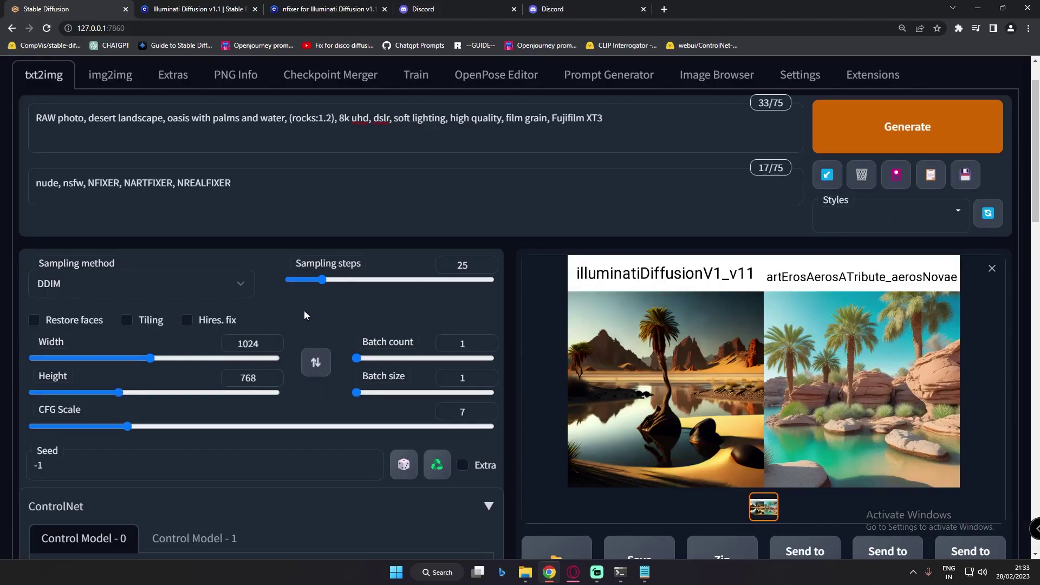
scroll(314, 360, down, 4)
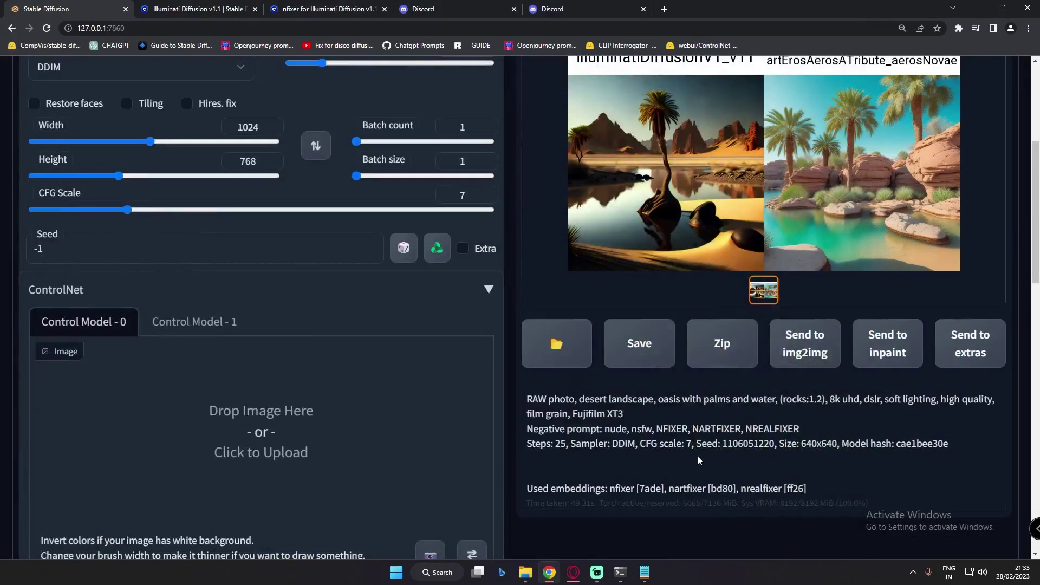
Step: Inspect the new oasis grid and confirm 1024x768 as the Size in its generation info
mouse_move(598, 578)
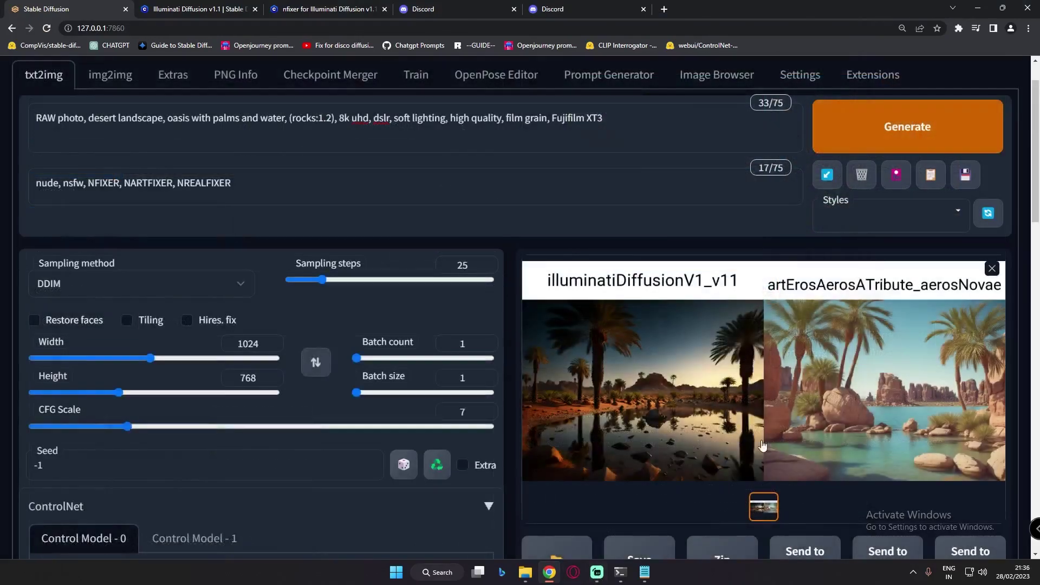
click(723, 390)
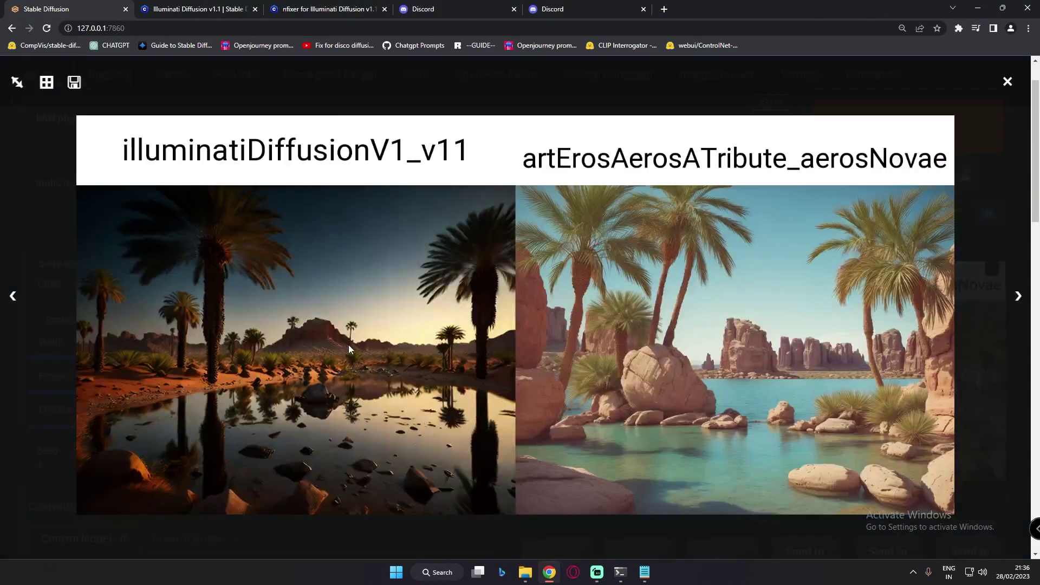
click(971, 421)
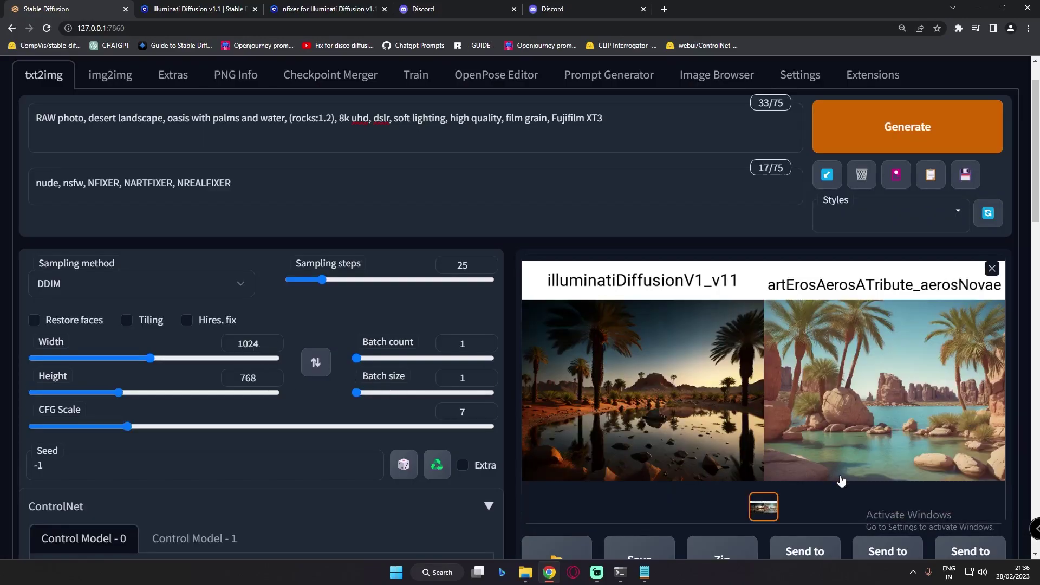
scroll(839, 480, down, 5)
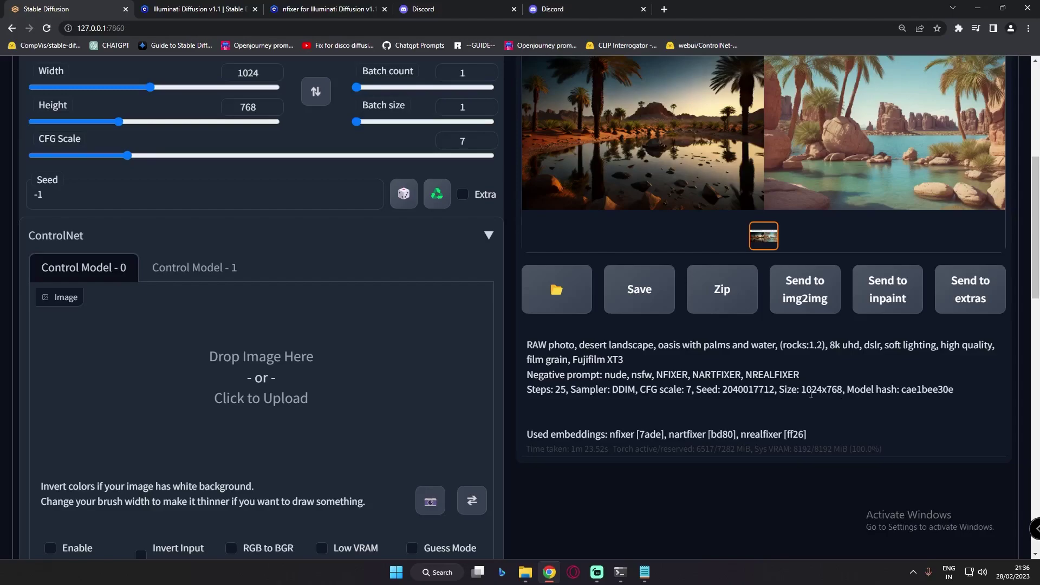
drag(810, 391, 842, 393)
scroll(842, 393, up, 4)
click(692, 346)
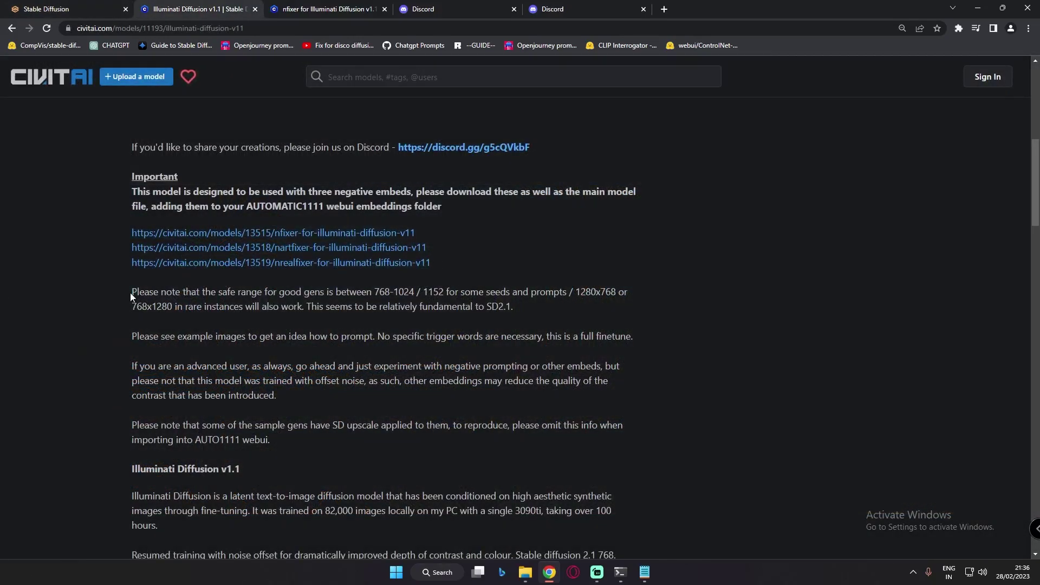
Step: Read Civitai's 768-1024 safe resolution note, then enlarge the web UI's desert comparison again
drag(131, 293, 421, 297)
click(423, 298)
click(76, 10)
click(662, 374)
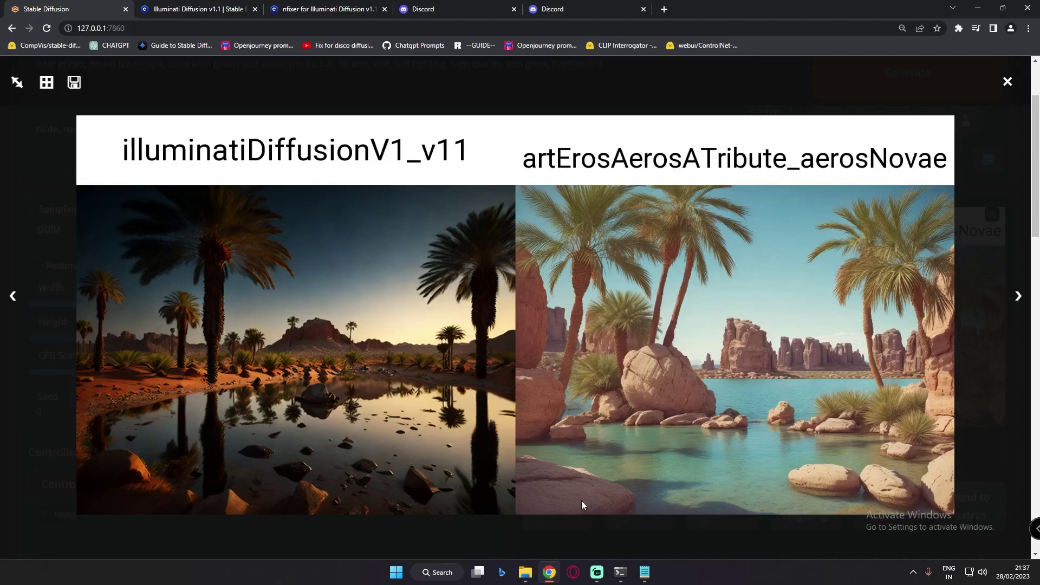
Step: Use the 'White And Violet colour Interior' living room prompt and view both models' 640×640 results
click(622, 528)
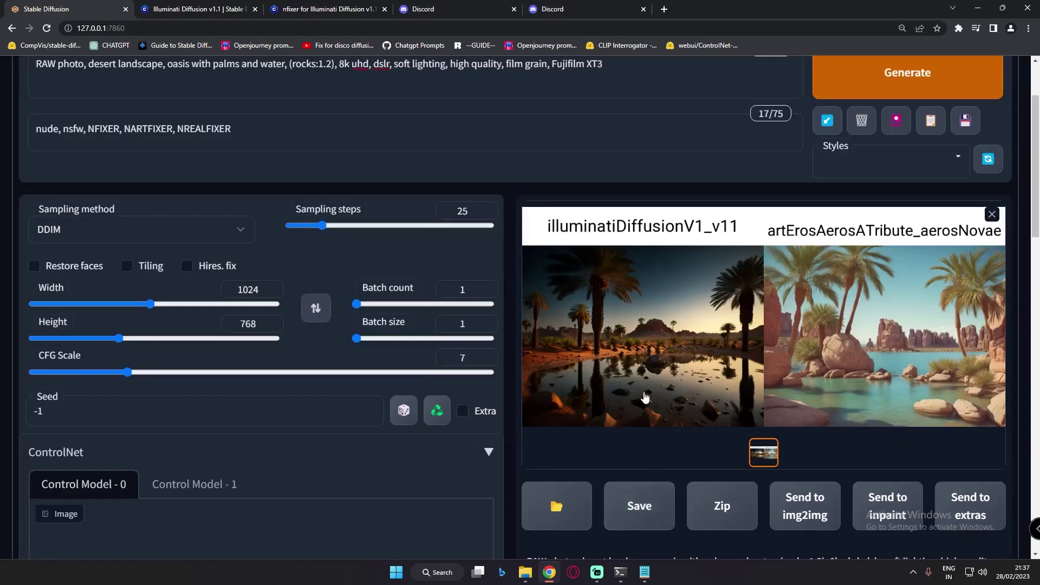
scroll(644, 398, up, 2)
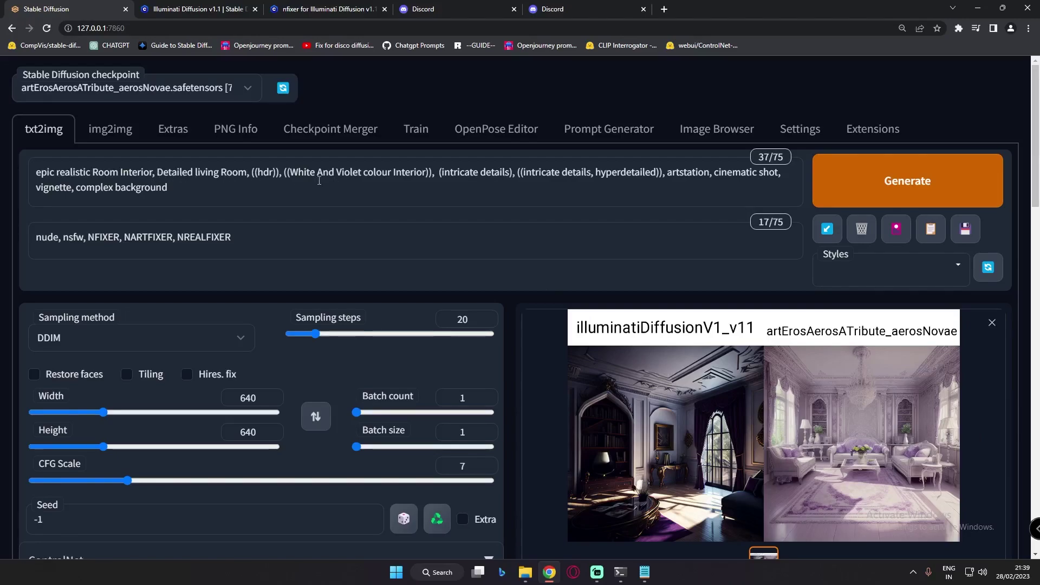
drag(290, 173, 426, 178)
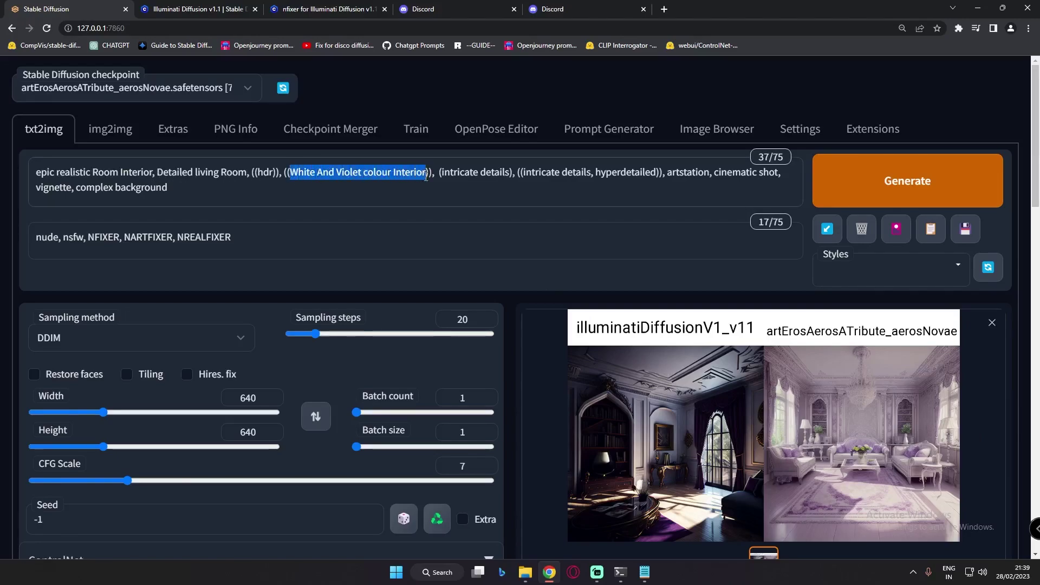
click(745, 432)
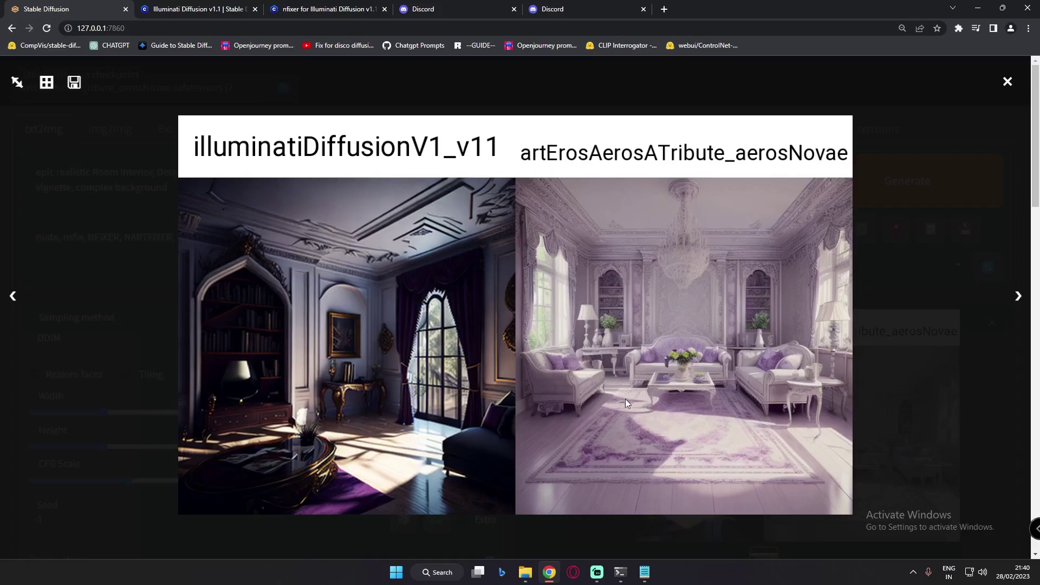
click(571, 371)
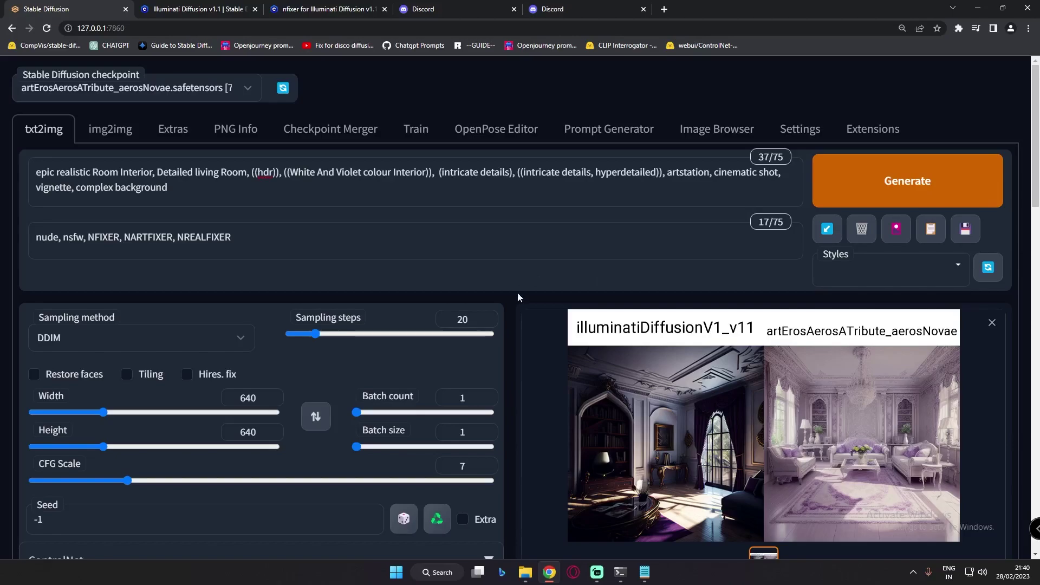
Step: Replace 'Violet' with 'Cream' in the prompt and generate the living room comparison
double_click(363, 172)
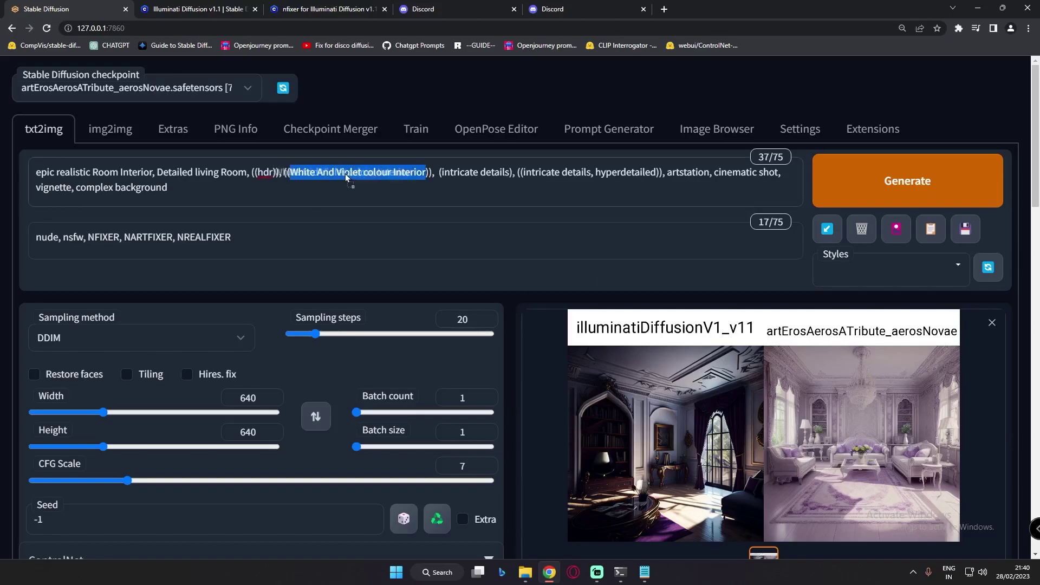
drag(362, 174, 336, 173)
text(Cream)
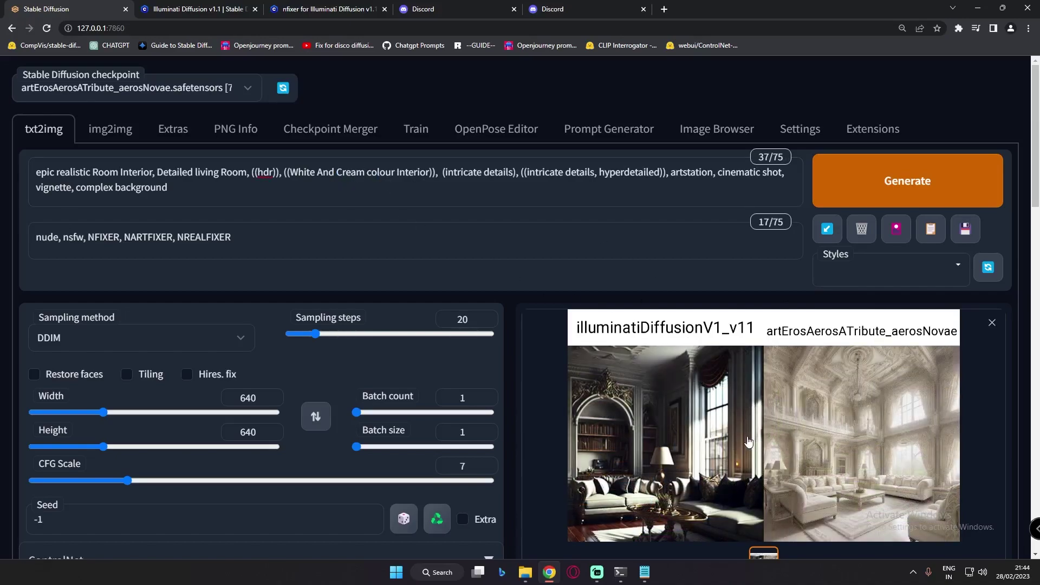
click(587, 404)
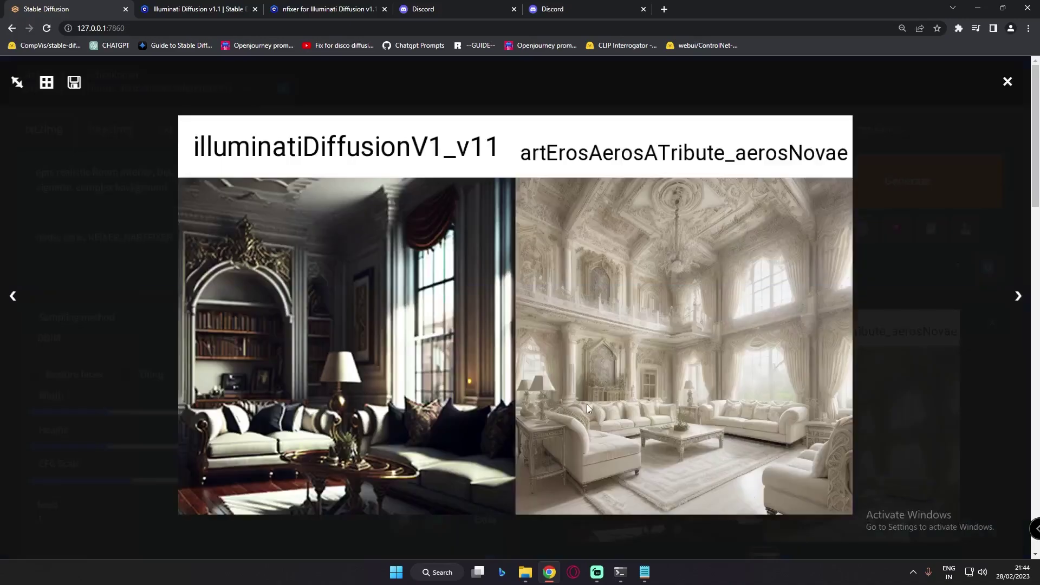
Step: Enlarge the white and cream living room comparison to inspect it, then close it
click(971, 454)
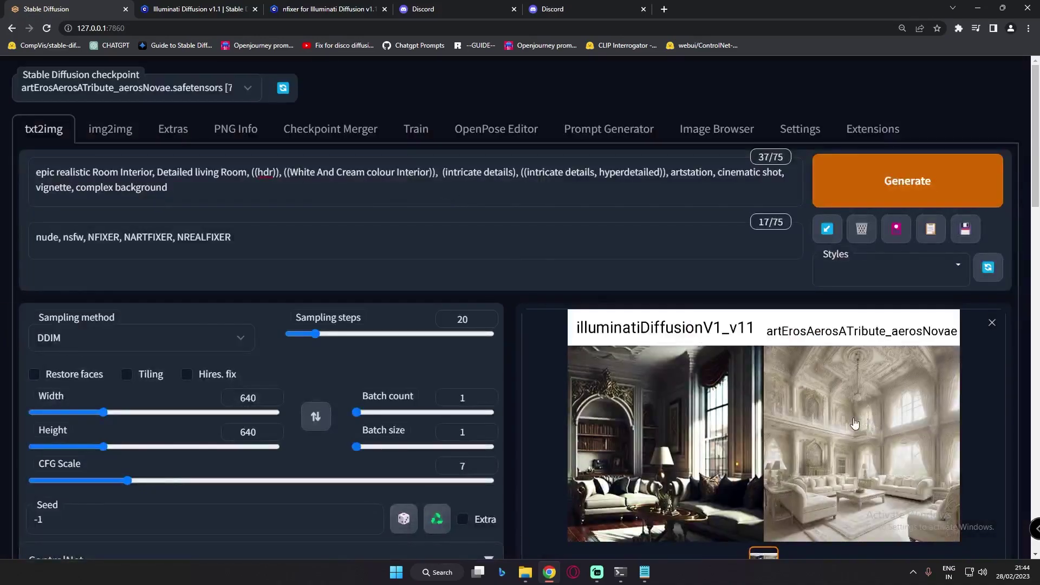
click(789, 450)
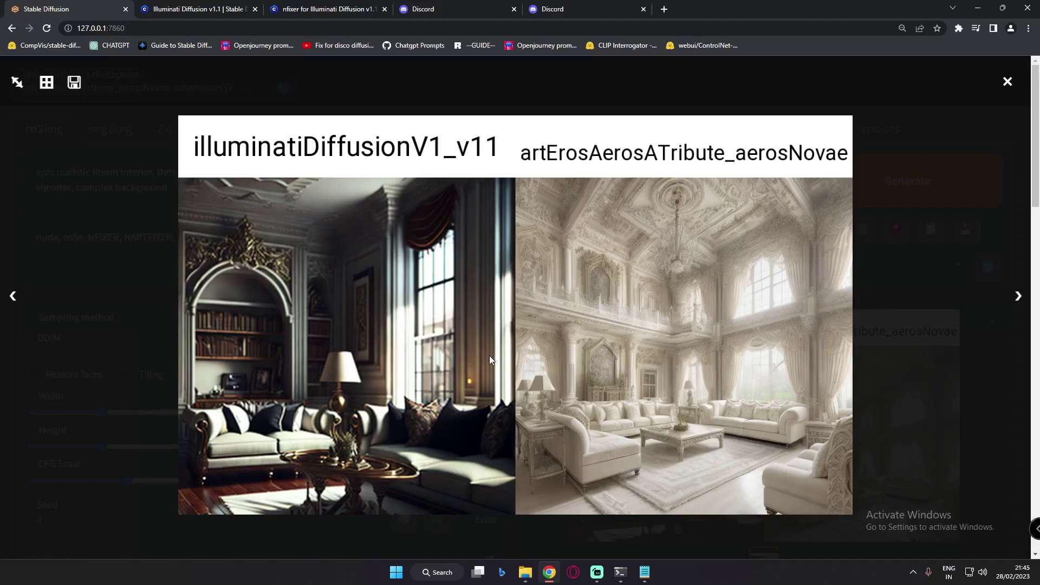
click(352, 247)
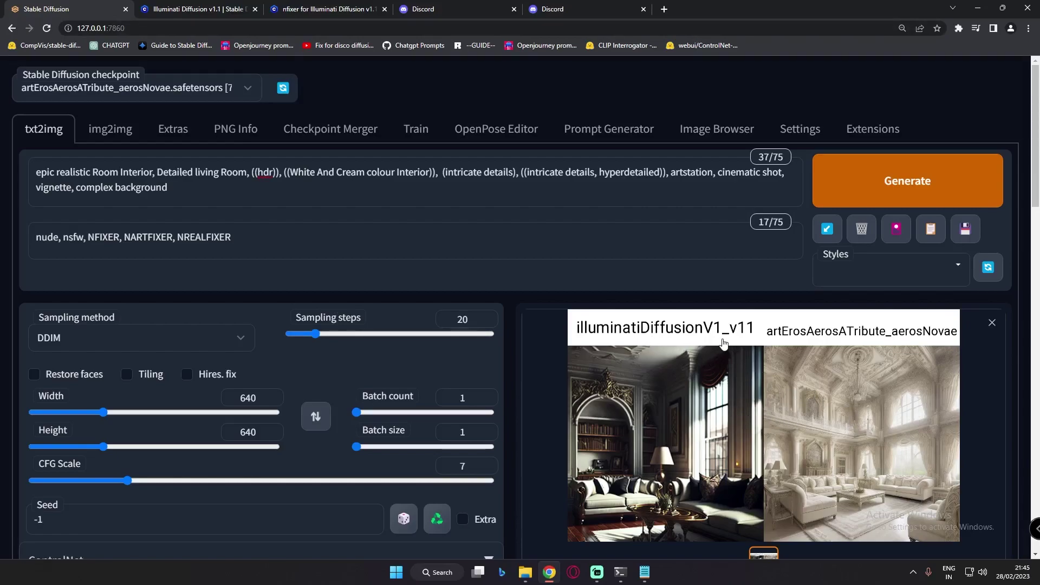
Step: On the Illuminati Diffusion v1.1 page, highlight the 'noise offset' training note
click(195, 9)
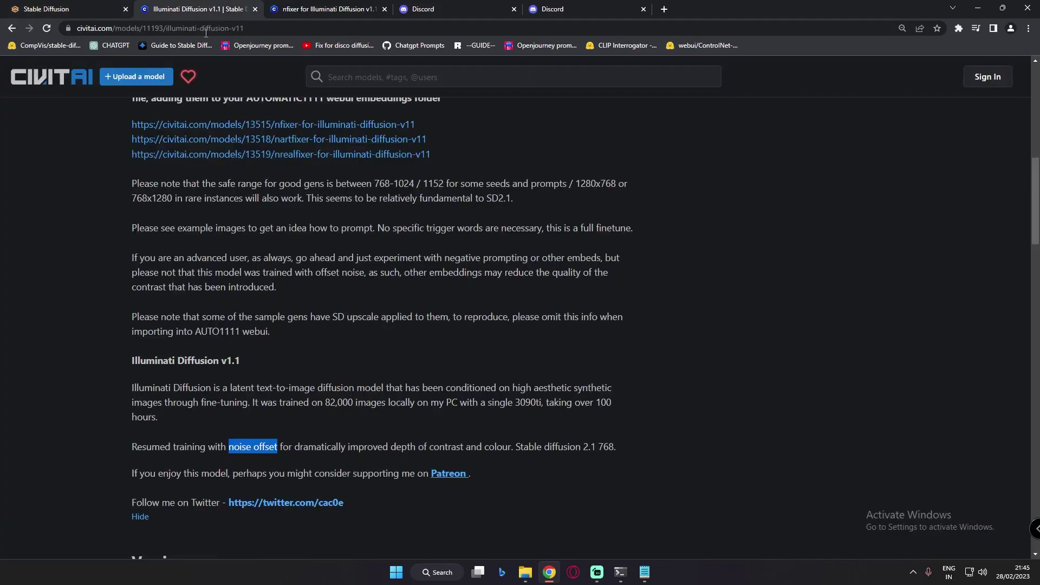
drag(228, 447, 275, 446)
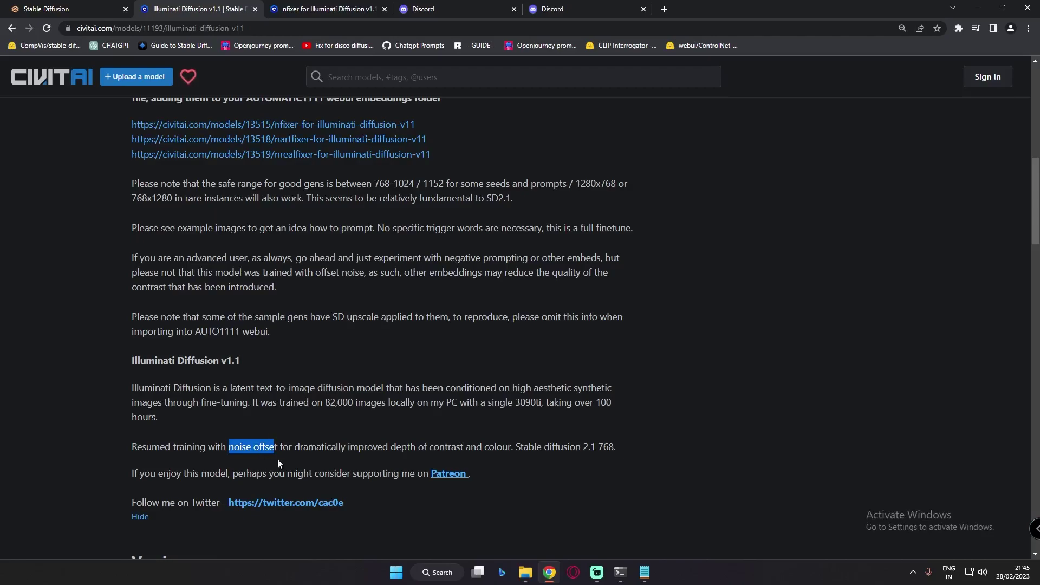